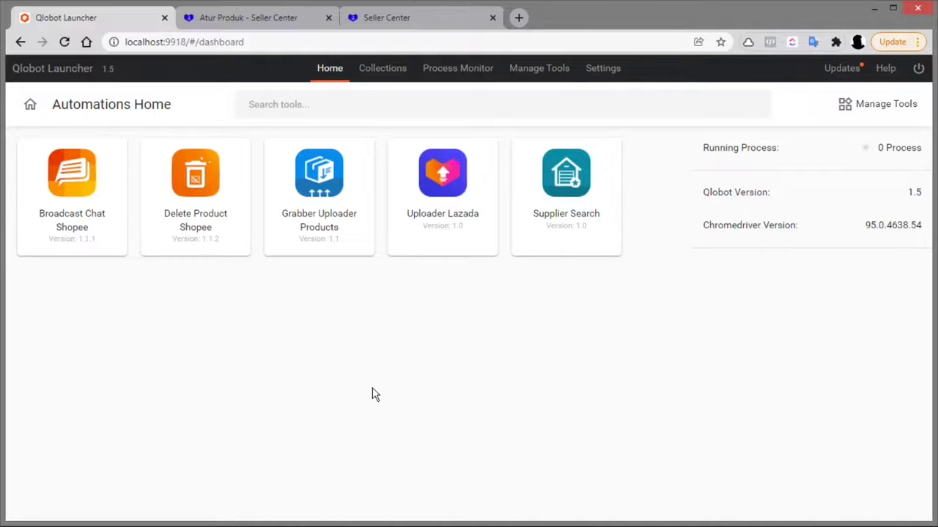
# Open the Uploader Lazada tool and load the product list of the Shopee - HP & Aksesoris collection
pyautogui.click(455, 241)
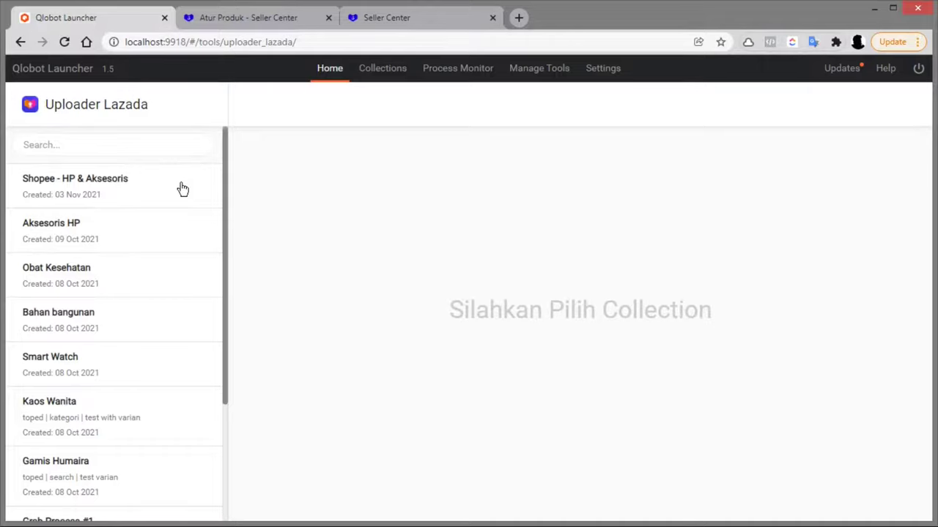
pyautogui.click(183, 189)
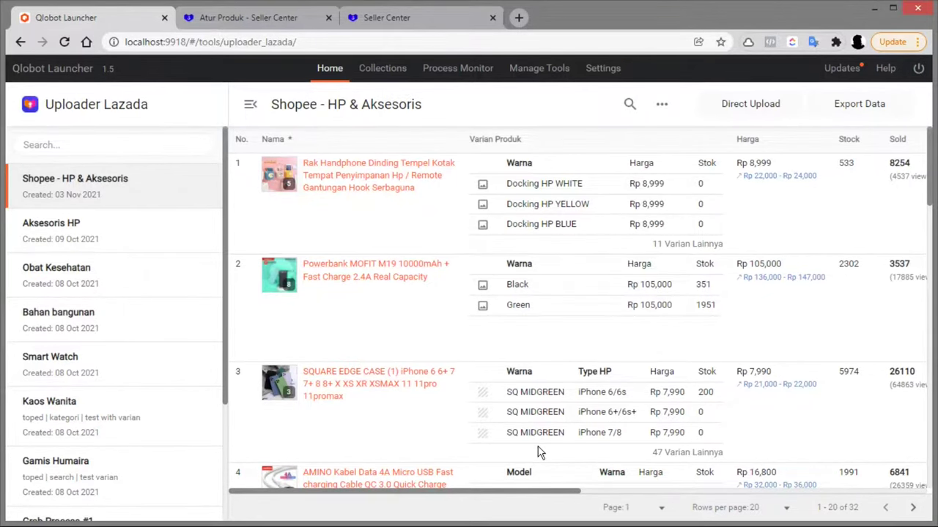
pyautogui.scroll(-5, 551, 314)
# Start a direct upload setup for the collection and open its collection settings
pyautogui.scroll(5, 550, 345)
pyautogui.click(732, 109)
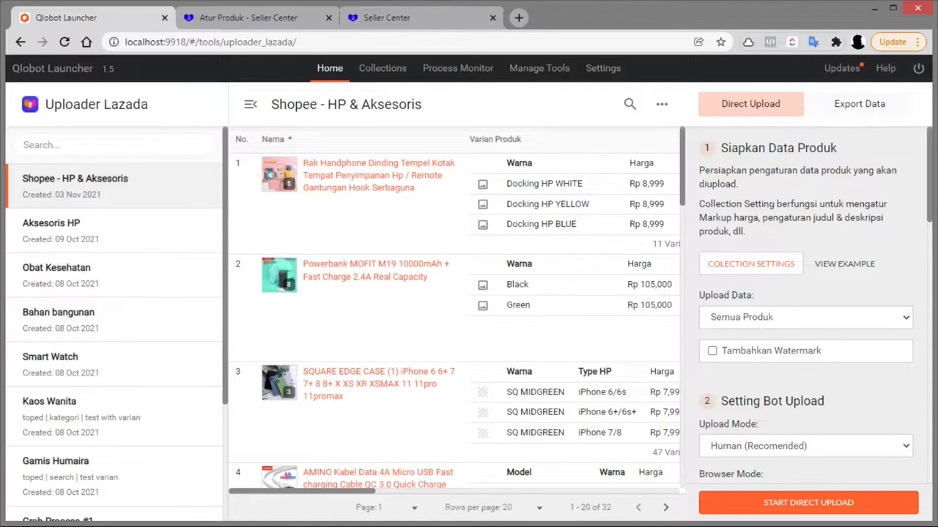
pyautogui.click(762, 267)
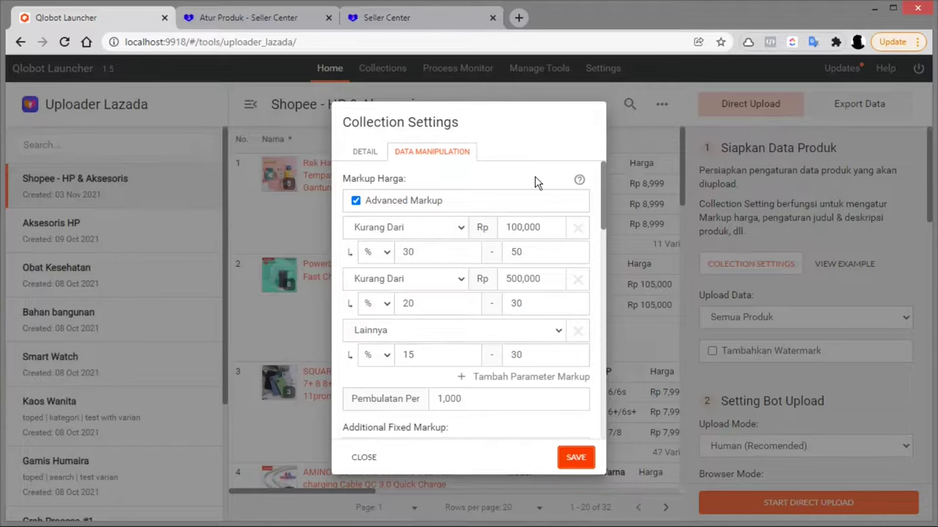
# Disable Advanced Markup to view the simple markup range, and enable it again
pyautogui.click(430, 204)
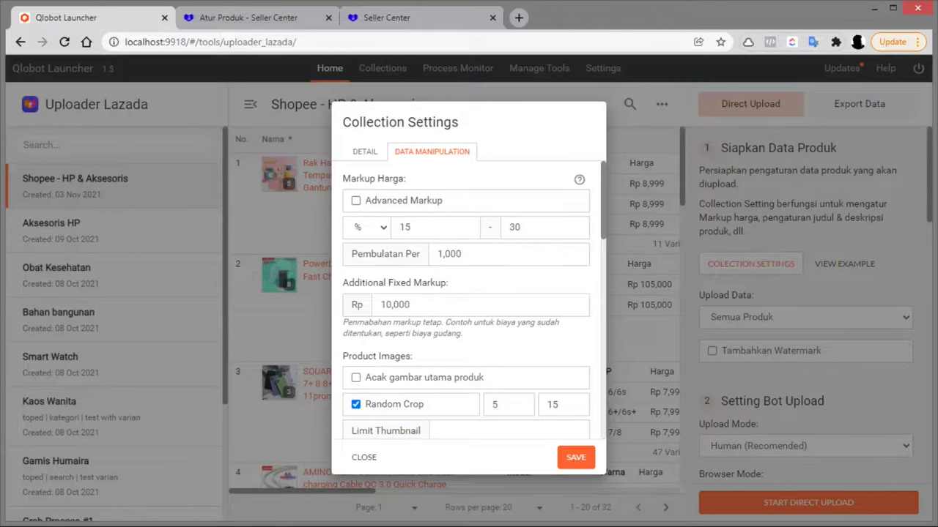
pyautogui.doubleClick(429, 228)
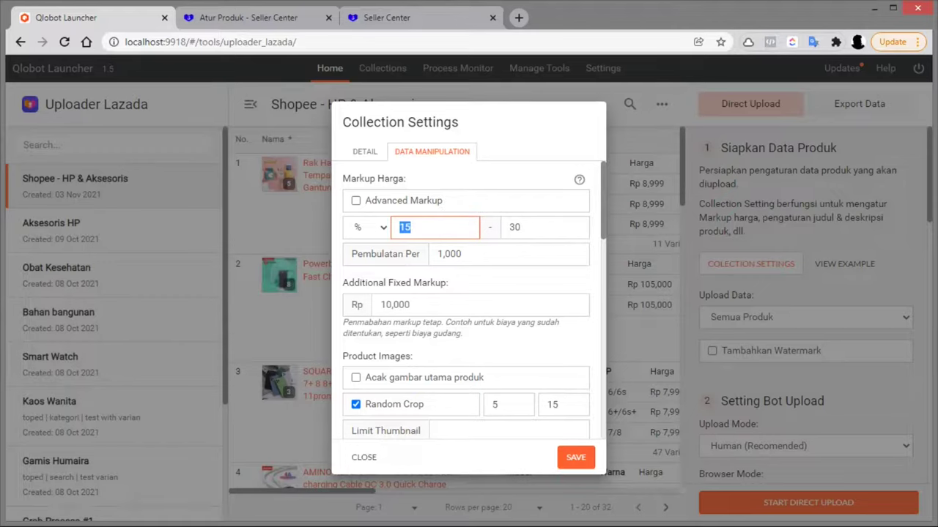
pyautogui.click(430, 209)
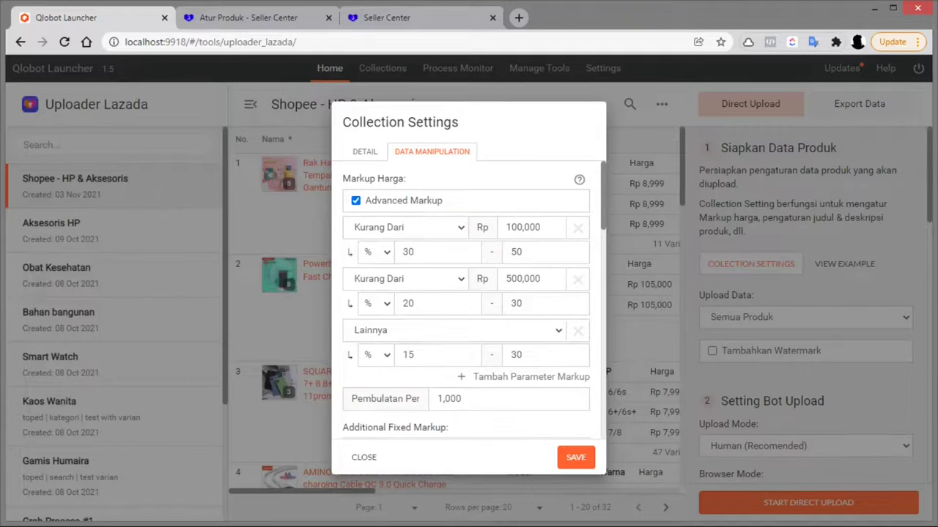
# Examine the price thresholds and percentage ranges of the two Kurang Dari tiers and the Lainnya tier in the advanced markup
pyautogui.doubleClick(527, 226)
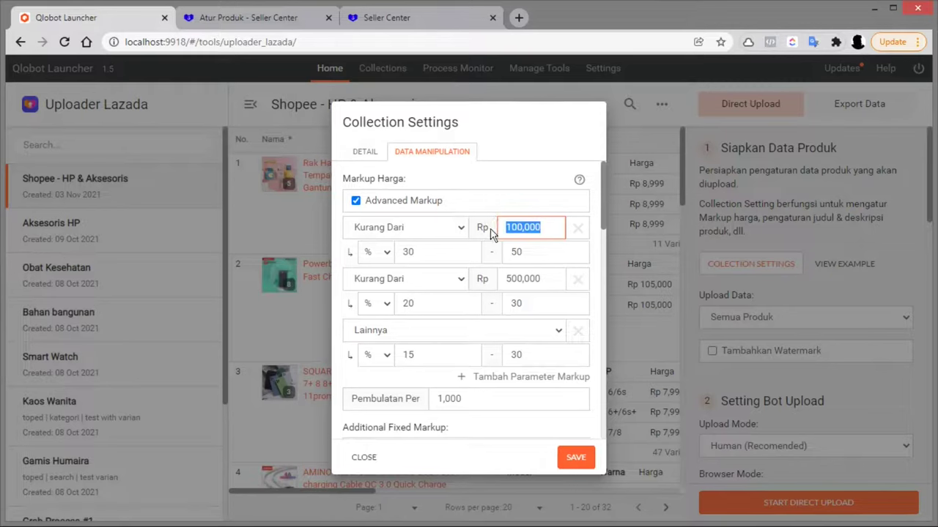
pyautogui.doubleClick(442, 251)
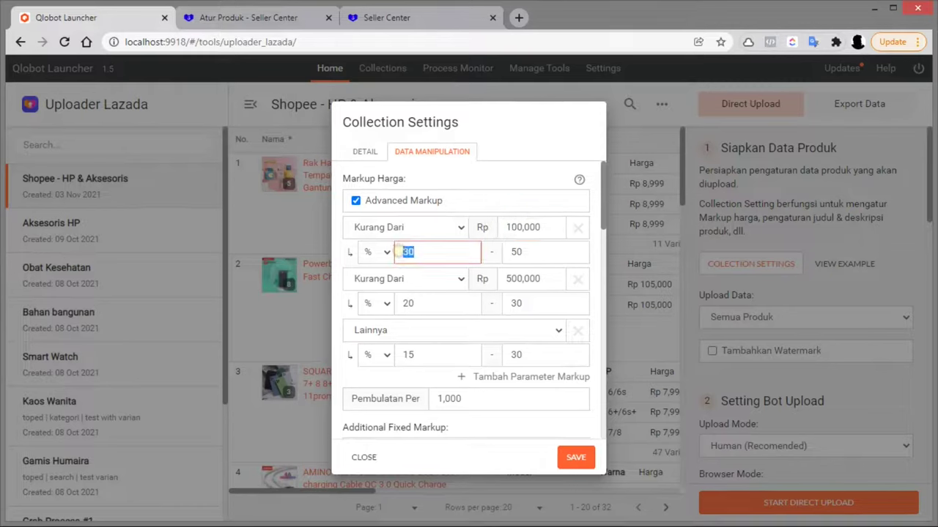
pyautogui.doubleClick(499, 253)
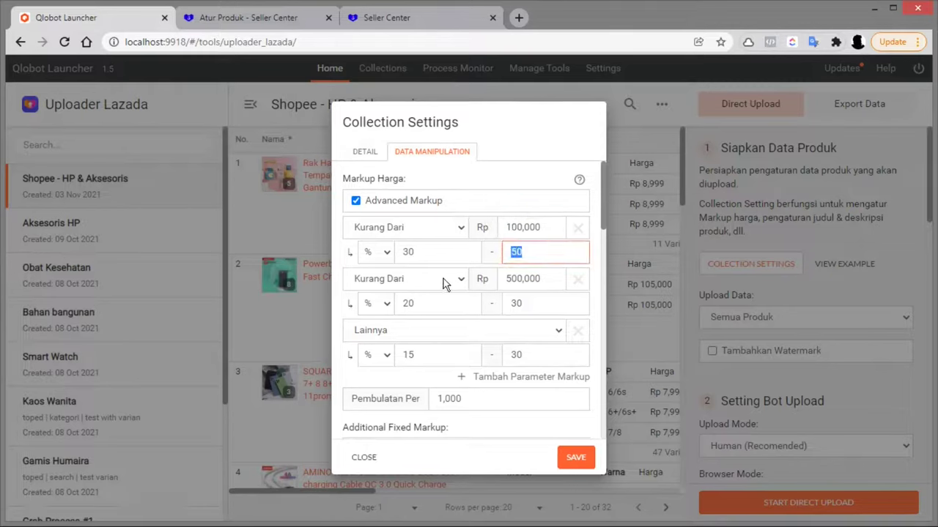
pyautogui.doubleClick(523, 278)
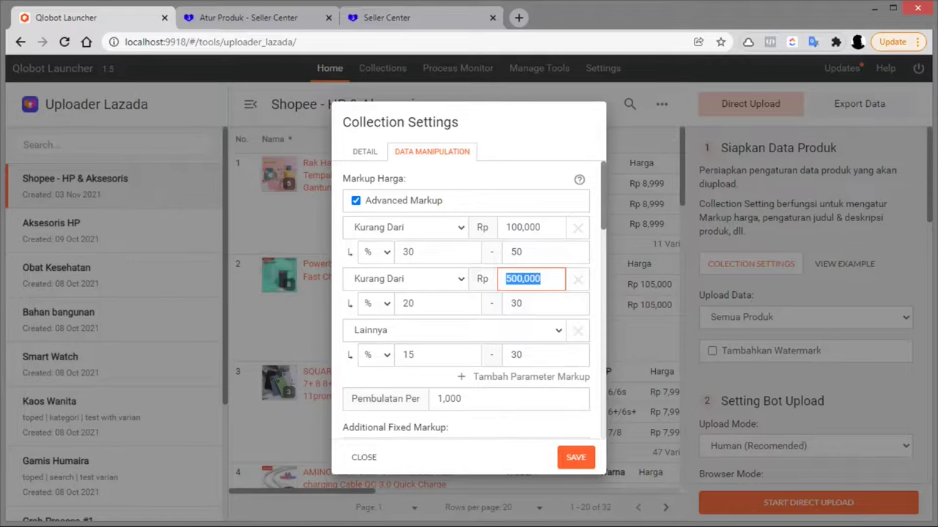
pyautogui.moveTo(542, 228); pyautogui.dragTo(501, 229)
pyautogui.doubleClick(513, 278)
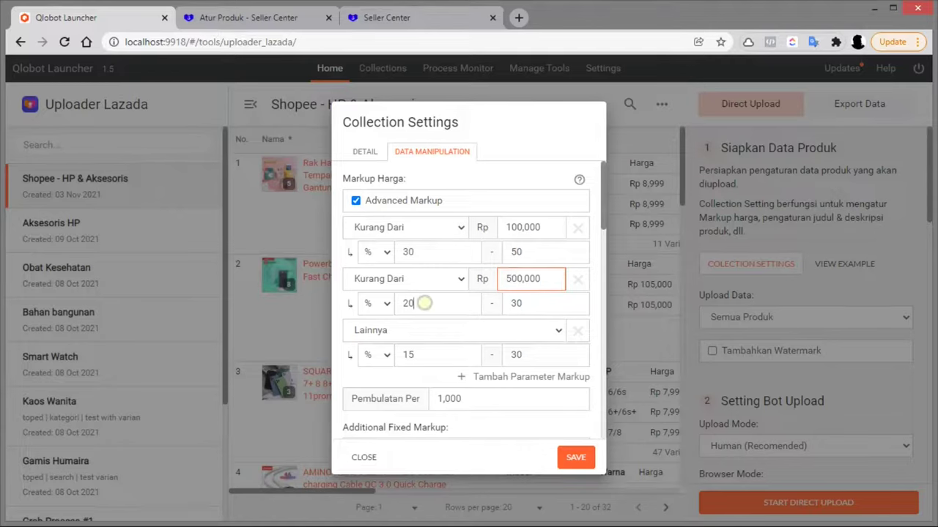
pyautogui.moveTo(425, 301); pyautogui.dragTo(392, 302)
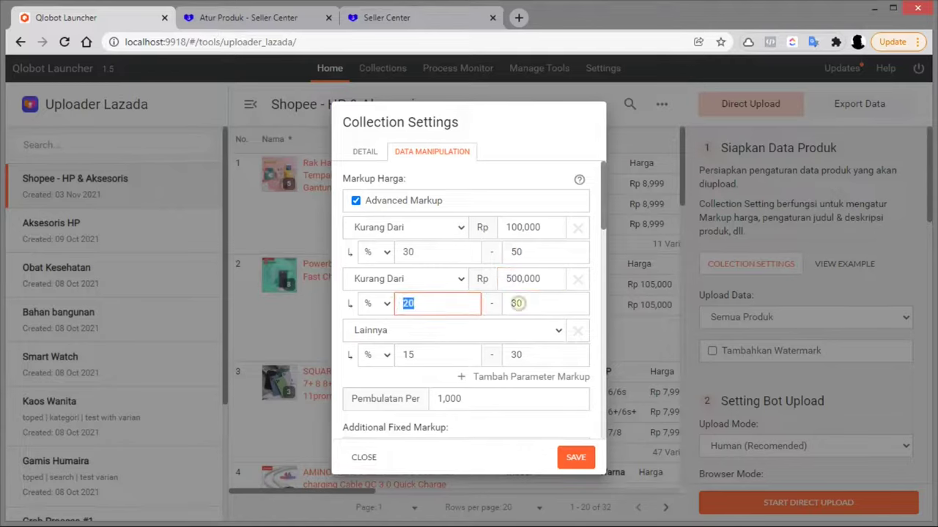
pyautogui.moveTo(515, 301); pyautogui.dragTo(496, 305)
pyautogui.write('3')
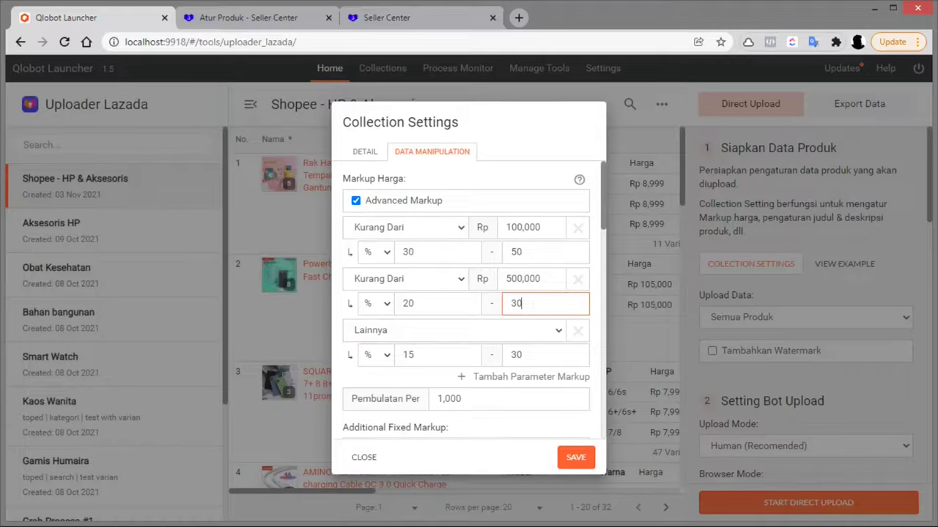
pyautogui.moveTo(541, 279); pyautogui.dragTo(507, 279)
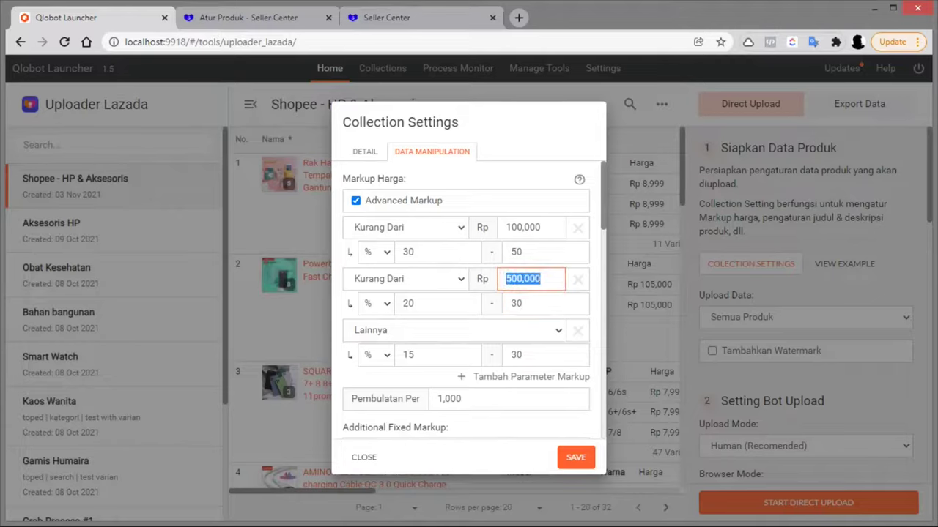
pyautogui.moveTo(413, 354); pyautogui.dragTo(402, 355)
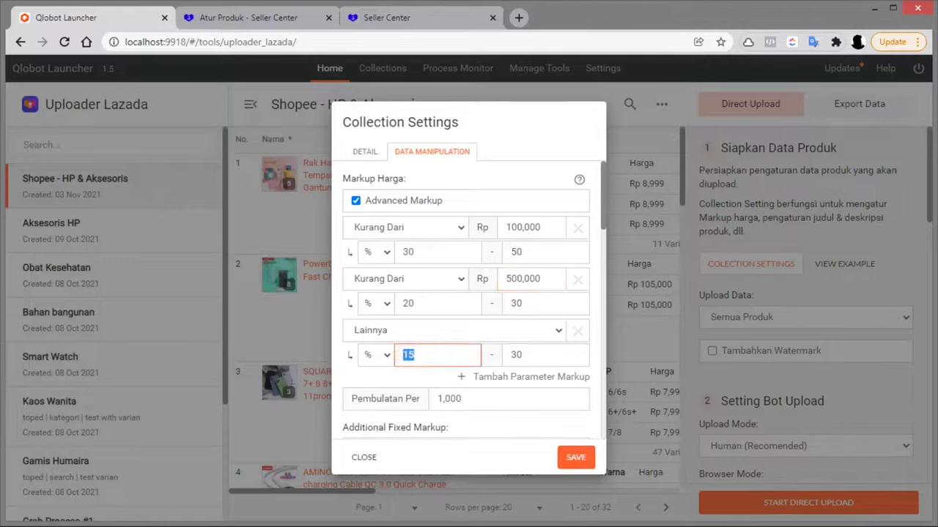
pyautogui.moveTo(546, 355); pyautogui.dragTo(480, 355)
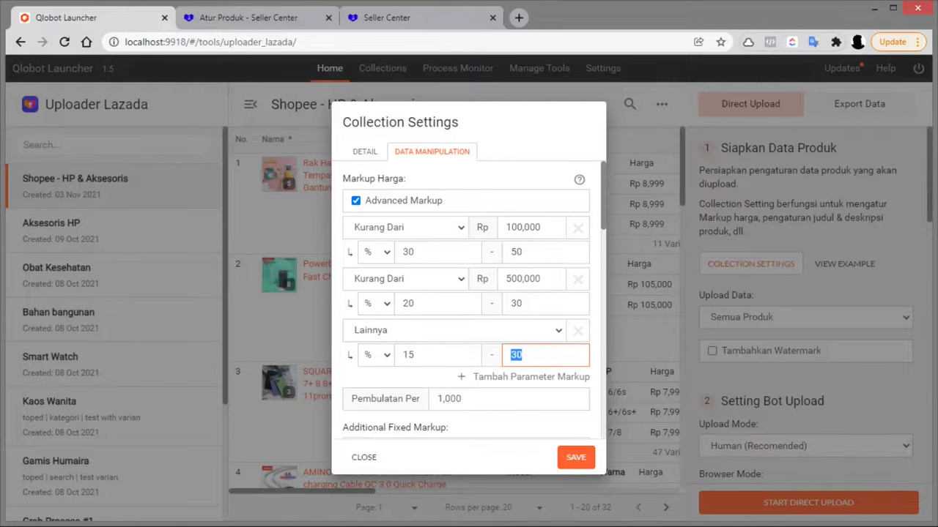
# Review the price rounding, additional fixed markup and product image settings, including the random crop and thumbnail limit
pyautogui.scroll(-1, 447, 361)
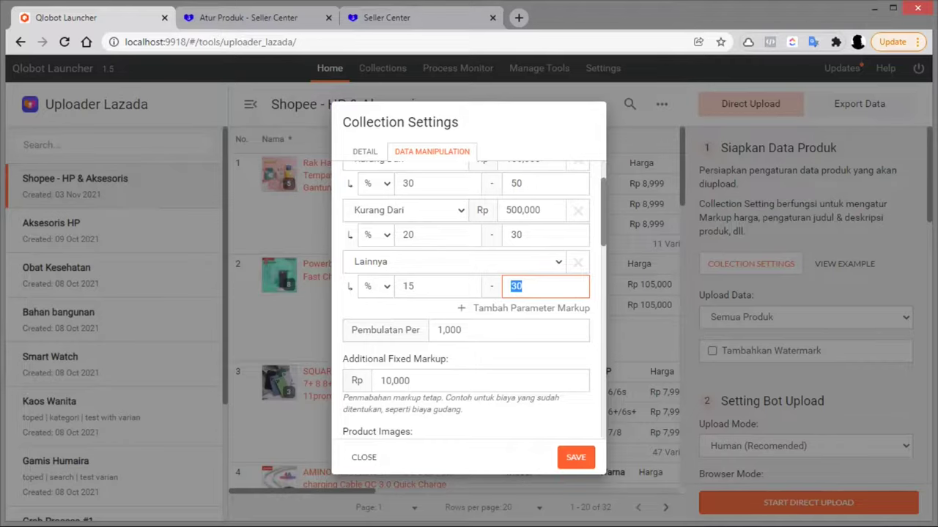
pyautogui.click(432, 331)
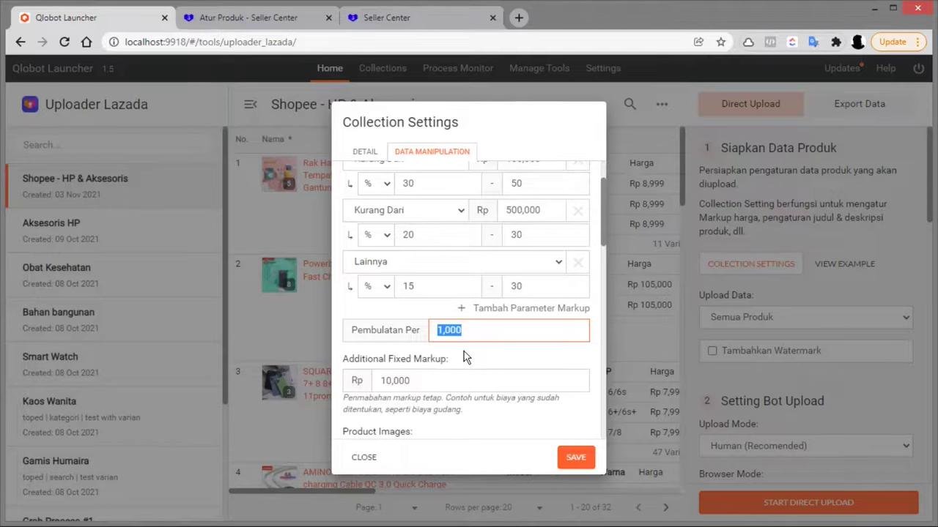
pyautogui.click(359, 381)
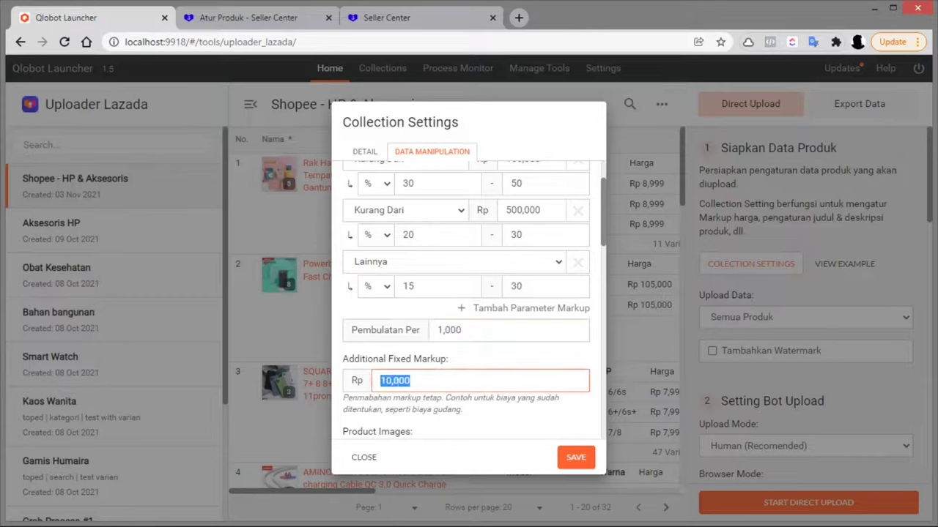
pyautogui.scroll(-1, 489, 375)
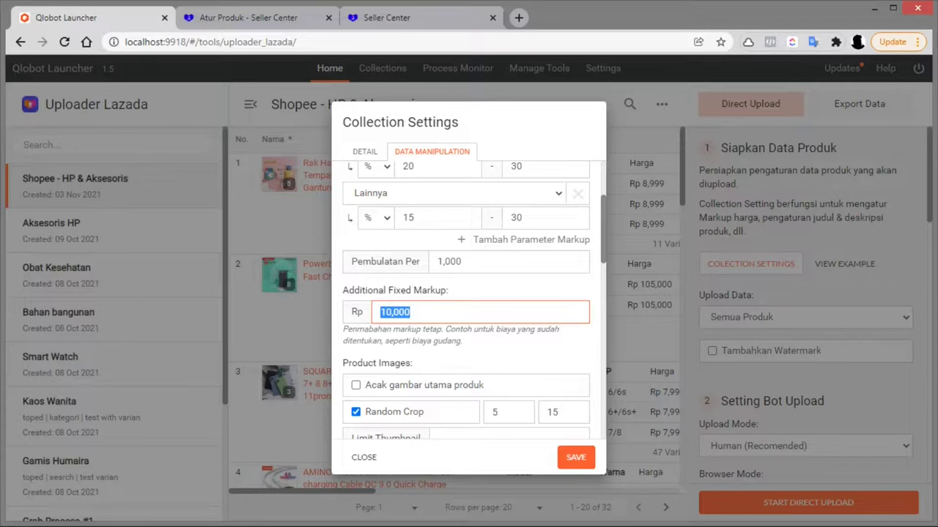
pyautogui.scroll(-1, 473, 290)
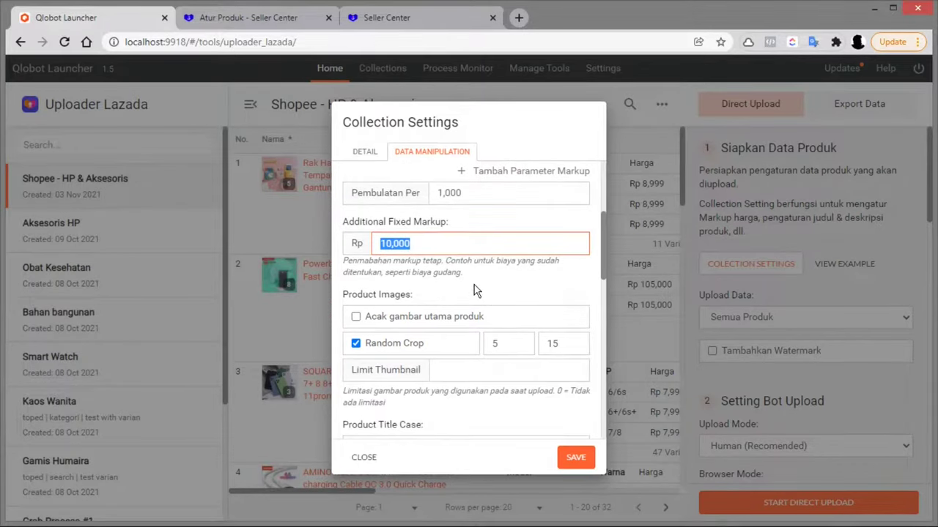
pyautogui.scroll(-1, 473, 290)
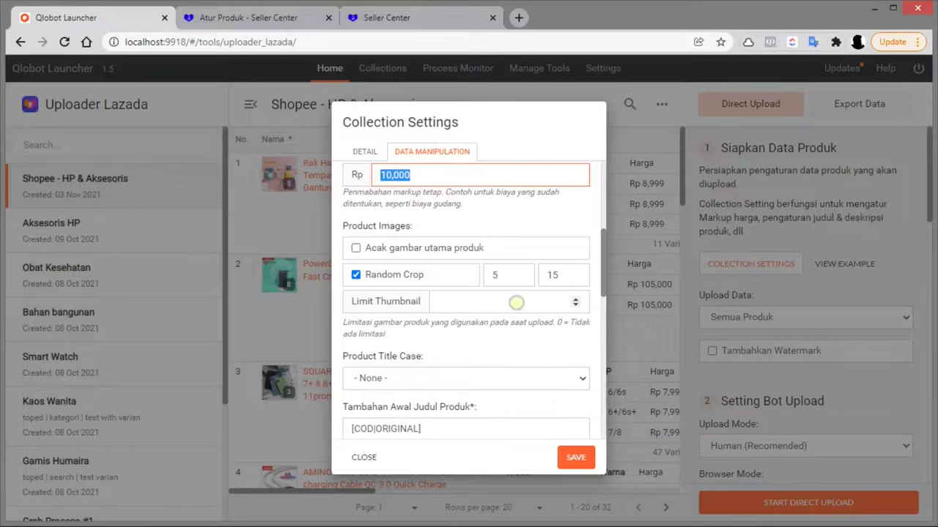
pyautogui.click(516, 302)
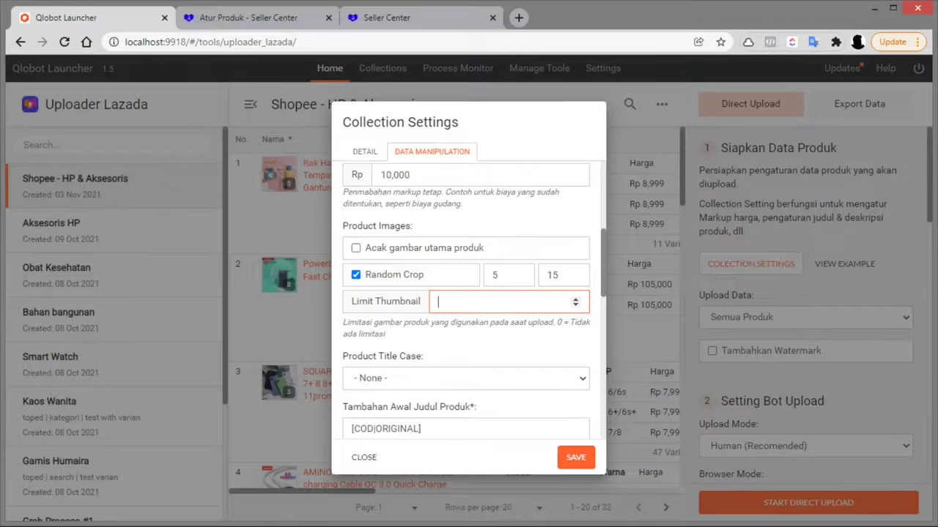
pyautogui.press('Tab')
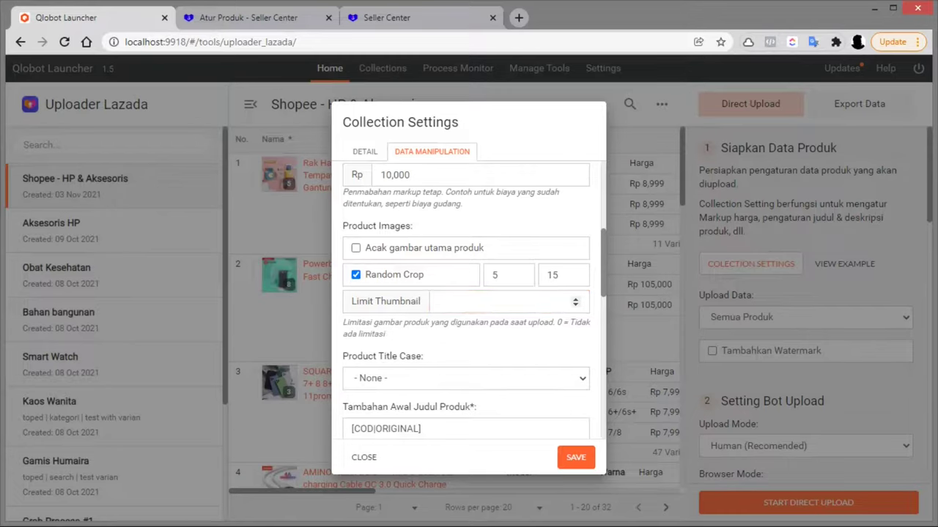
# Review the Product Title Case options and find the note explaining the asterisk on the title prefix setting
pyautogui.scroll(-1, 492, 334)
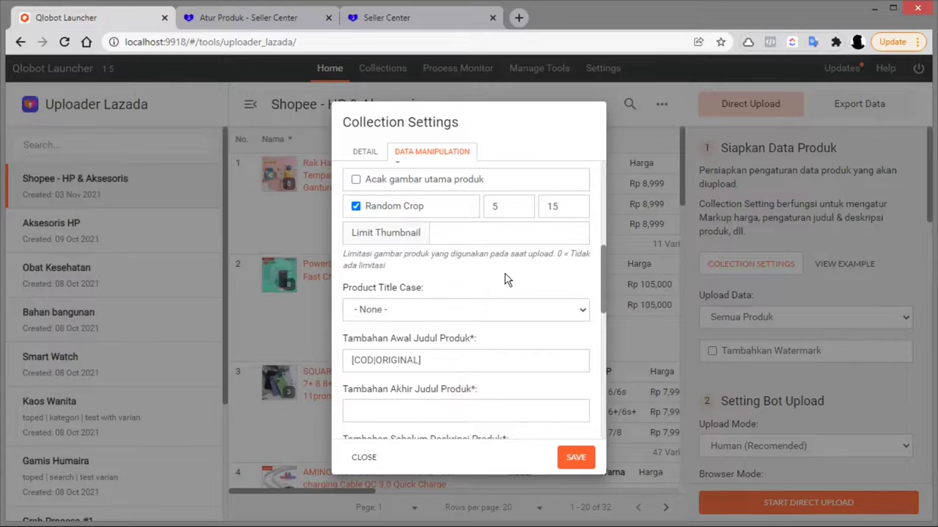
pyautogui.click(502, 315)
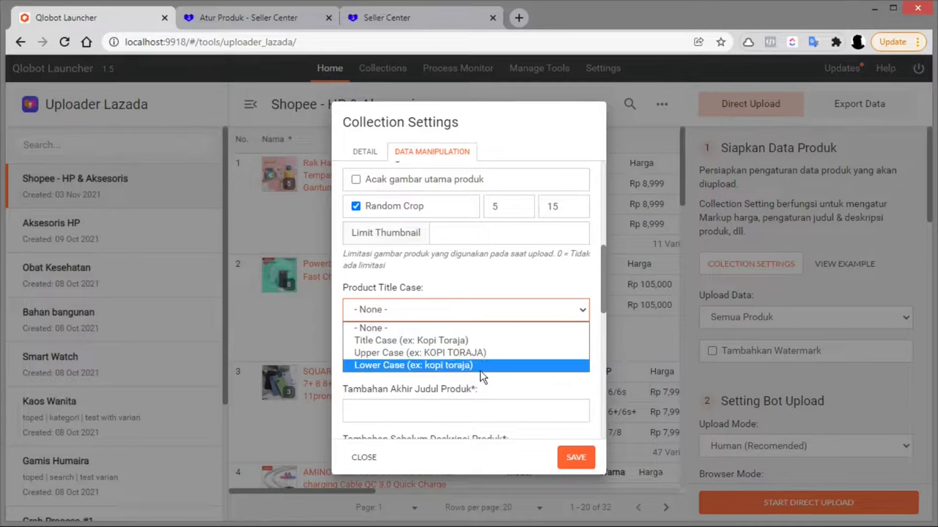
pyautogui.scroll(-1, 482, 377)
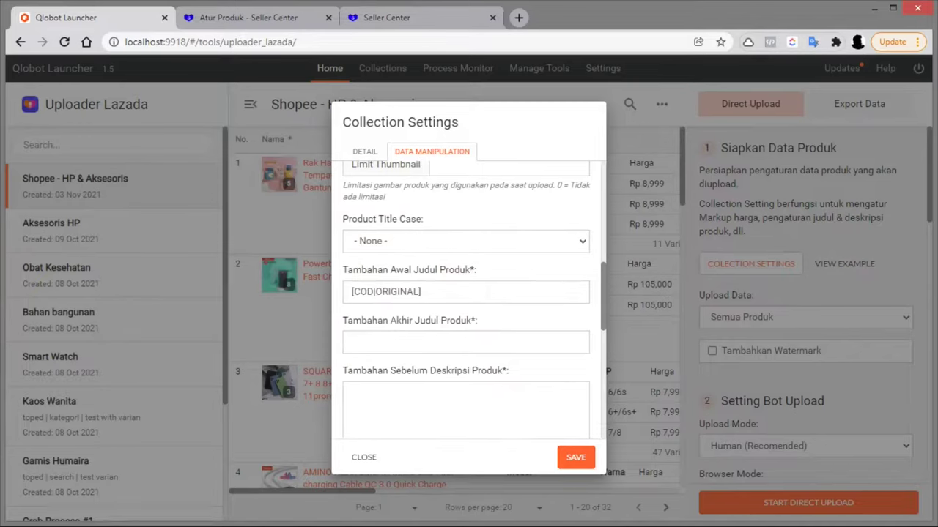
pyautogui.hotkey('ctrl', 'a')
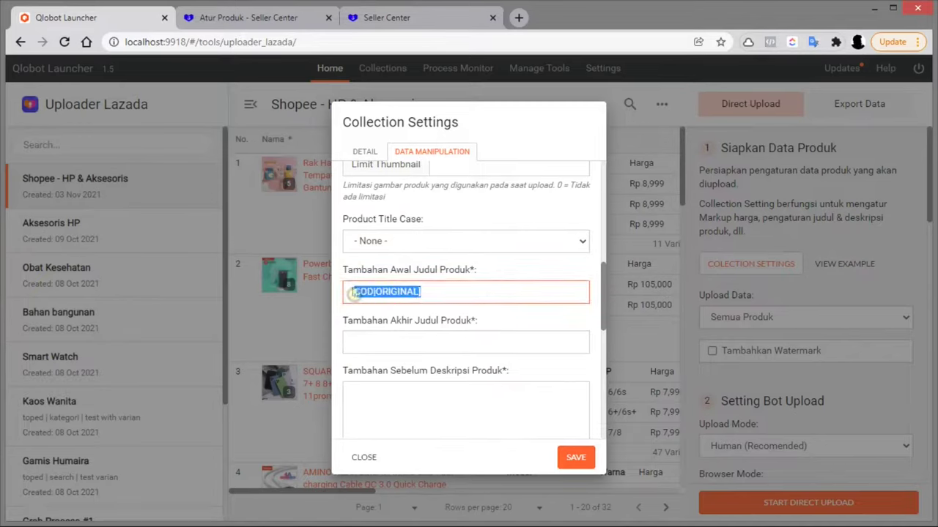
pyautogui.doubleClick(473, 270)
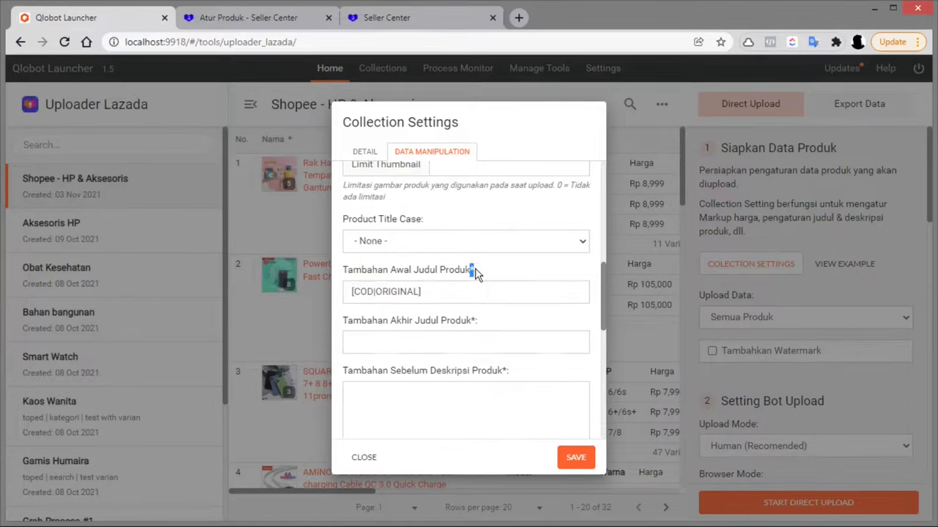
pyautogui.scroll(-1, 475, 270)
pyautogui.scroll(-5, 482, 272)
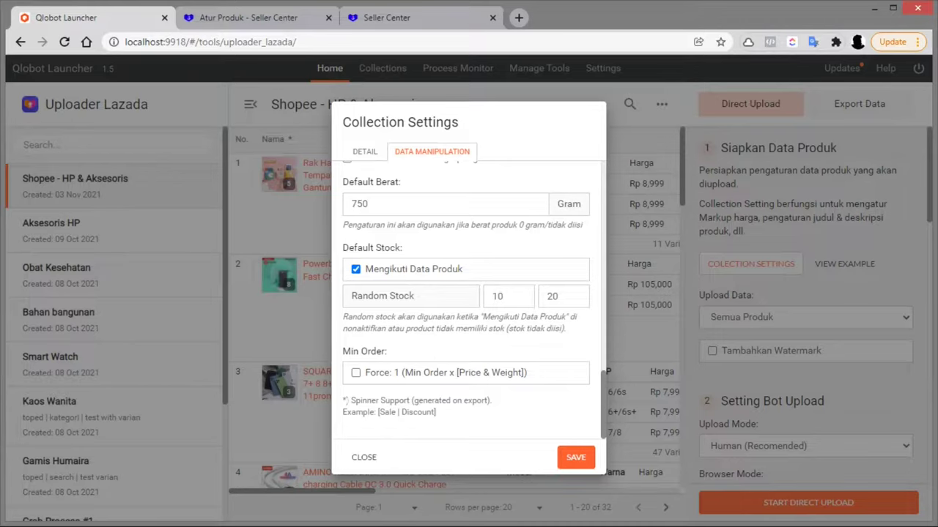
pyautogui.scroll(5, 396, 315)
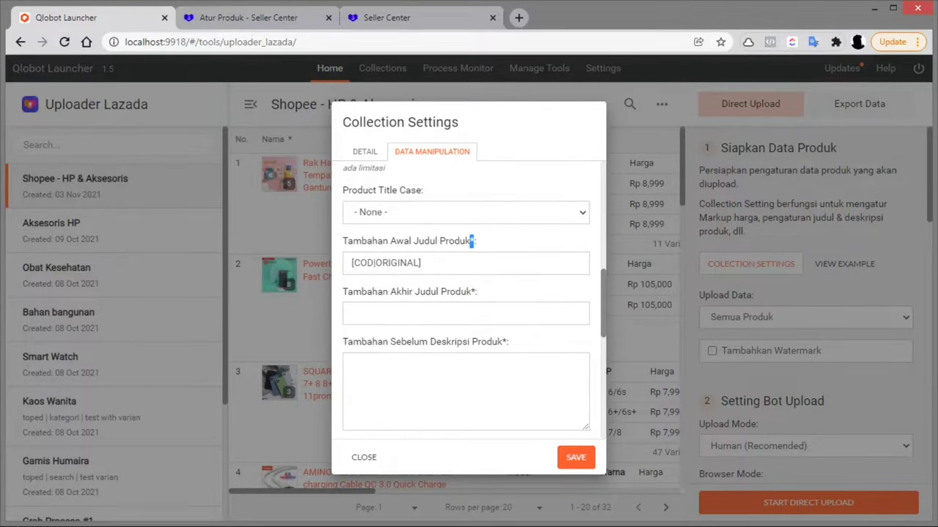
# Examine the spinner syntax of the product title prefix: its enclosing brackets, separator and alternative words COD and ORIGINAL
pyautogui.moveTo(433, 259); pyautogui.dragTo(342, 262)
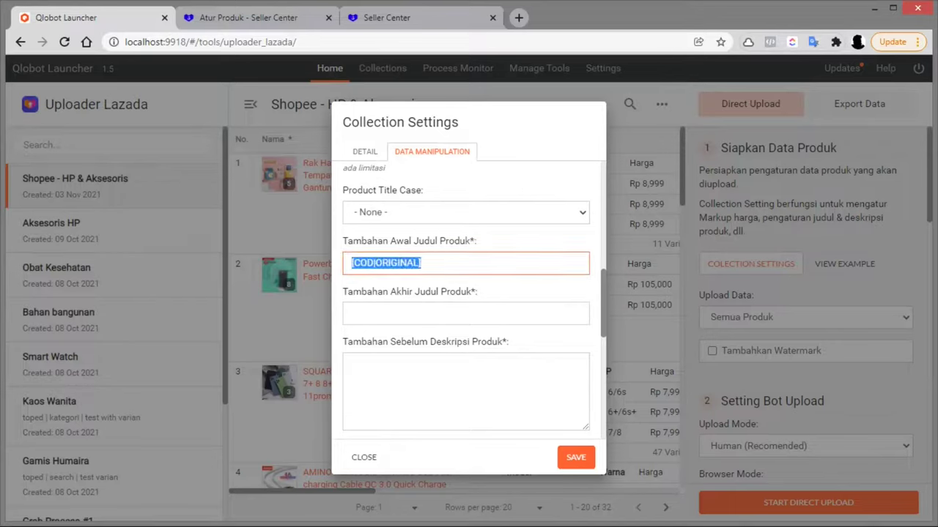
pyautogui.click(345, 262)
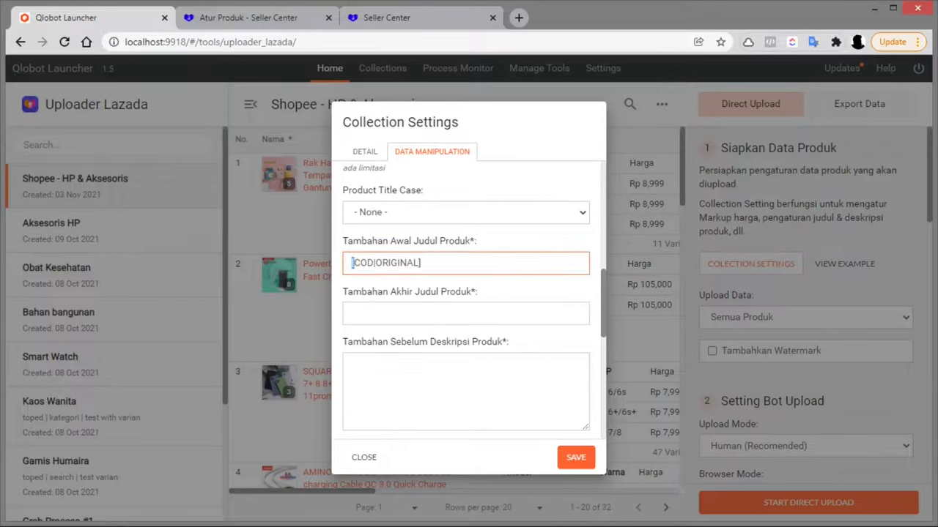
pyautogui.click(428, 262)
pyautogui.click(375, 262)
pyautogui.press('End')
pyautogui.doubleClick(364, 263)
pyautogui.moveTo(375, 263); pyautogui.dragTo(420, 263)
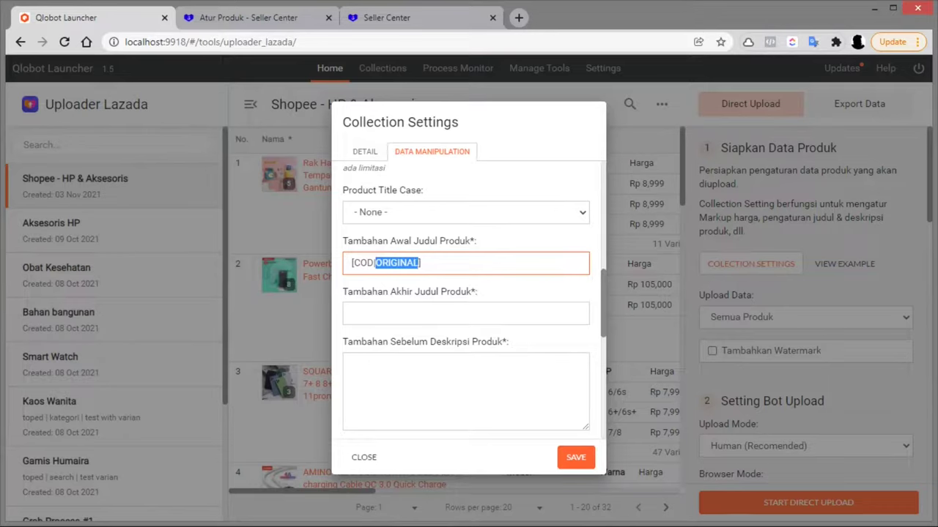
# Review the product title prefix and suffix settings and the text additions before and after the product description
pyautogui.click(385, 313)
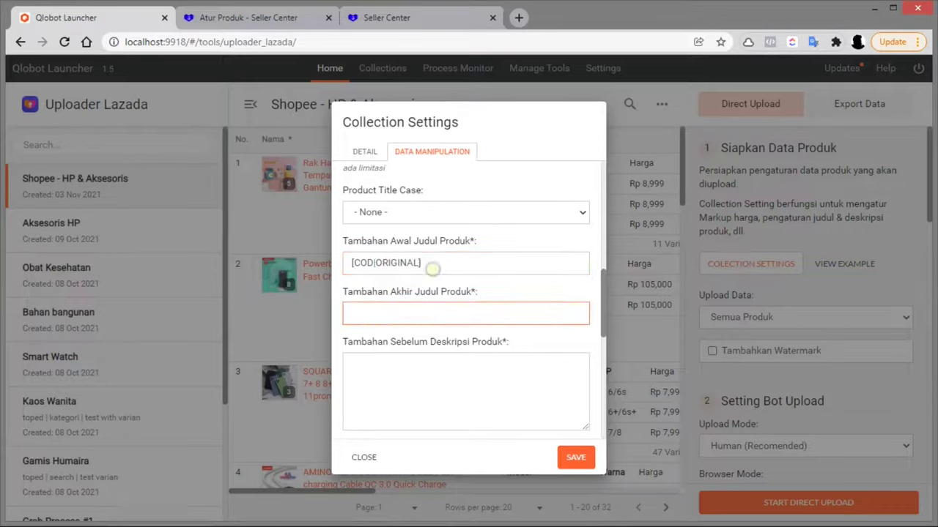
pyautogui.moveTo(432, 266); pyautogui.dragTo(332, 268)
pyautogui.click(381, 314)
pyautogui.click(410, 368)
pyautogui.scroll(-2, 411, 368)
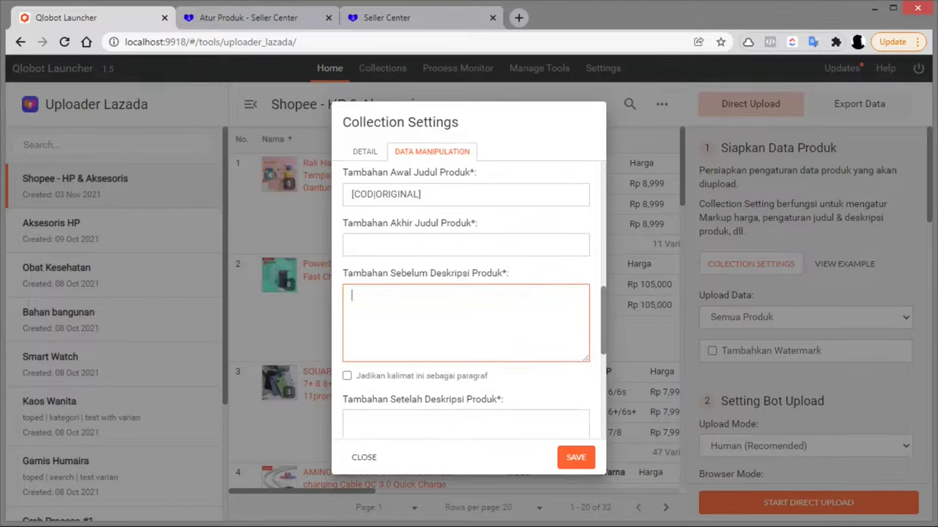
pyautogui.click(459, 363)
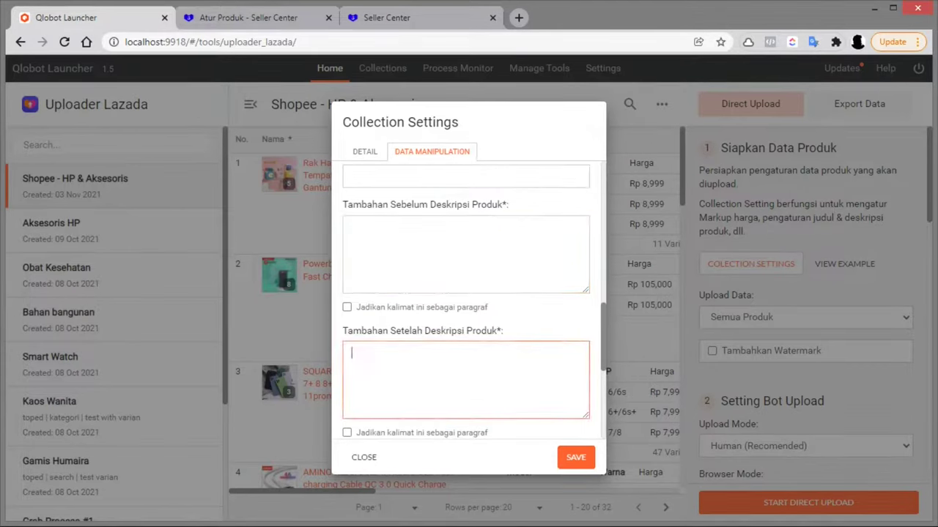
# Review the default weight, default stock and minimum order settings, and save the collection settings
pyautogui.scroll(-3, 460, 361)
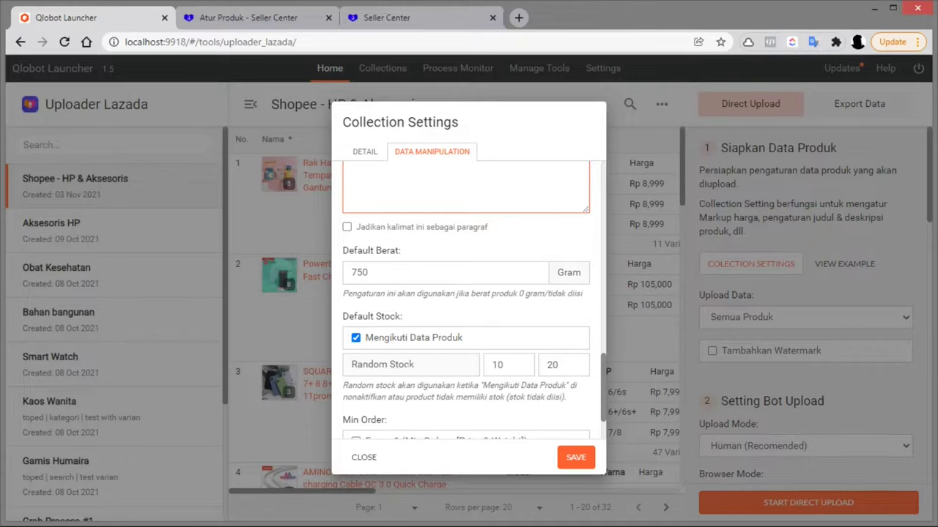
pyautogui.scroll(-1, 419, 338)
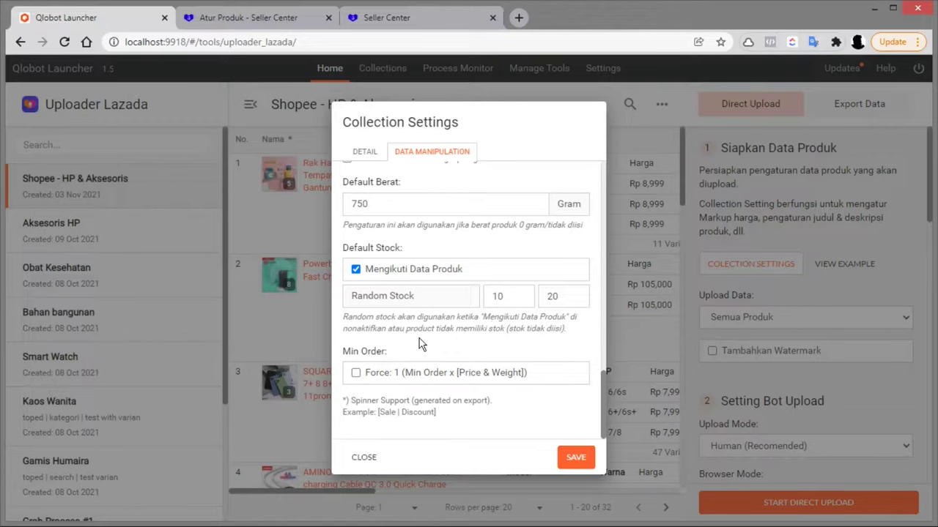
pyautogui.scroll(15, 474, 313)
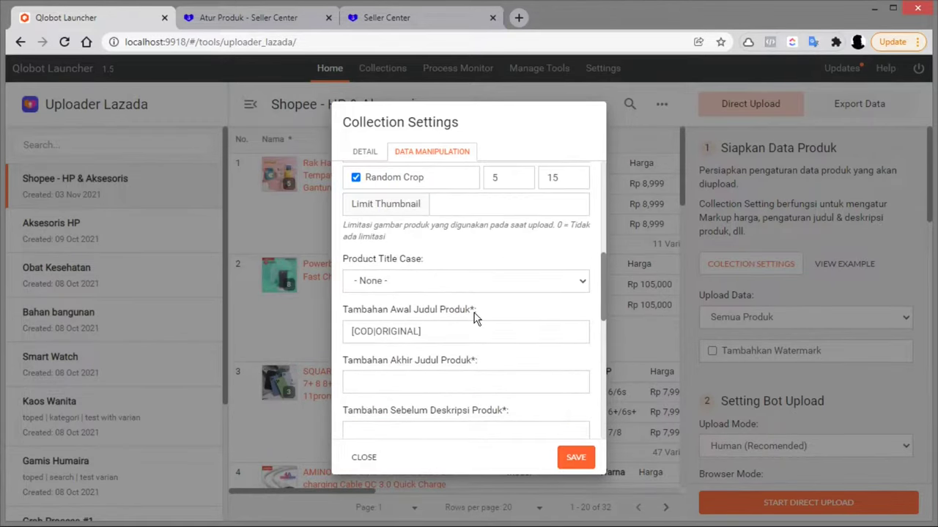
pyautogui.scroll(-10, 478, 240)
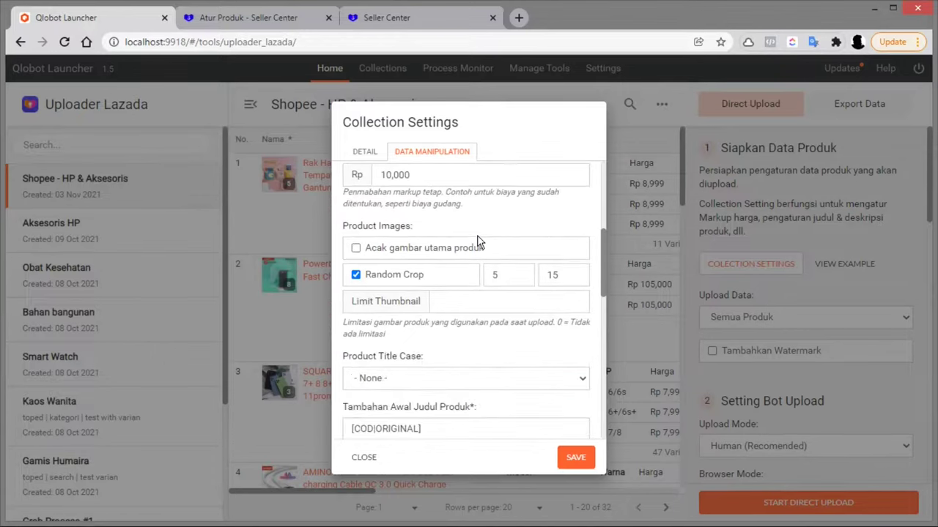
pyautogui.scroll(-3, 478, 240)
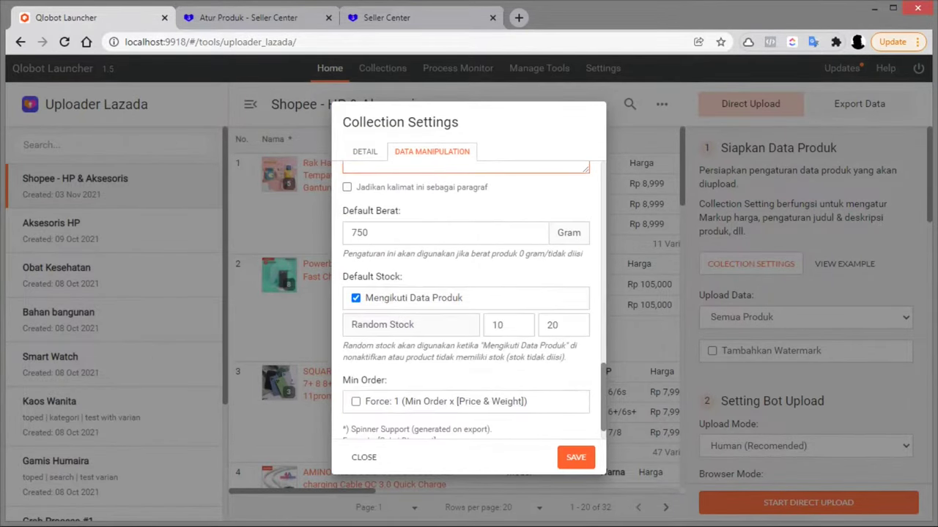
pyautogui.click(571, 458)
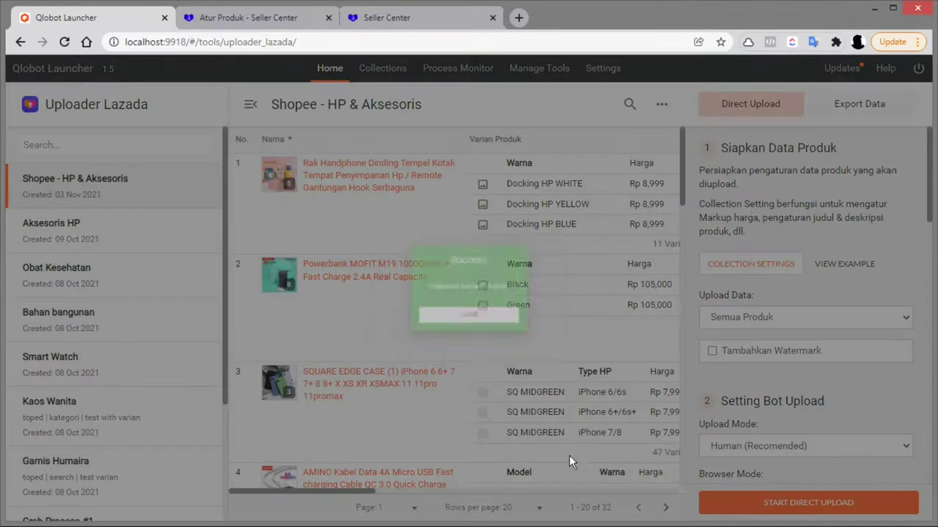
pyautogui.click(492, 327)
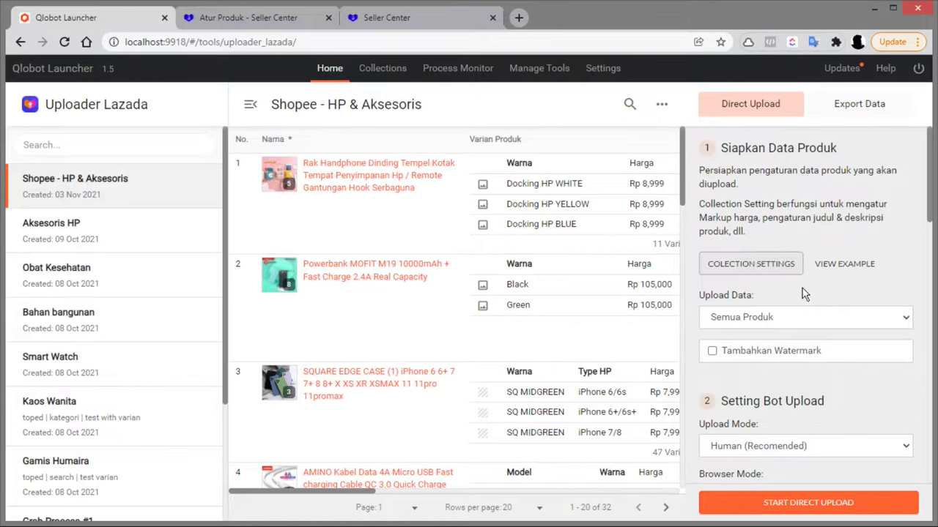
# Limit the upload data to Produk yang Dipilih and select the first two products, the phone rack and the MOFIT M19 powerbank
pyautogui.scroll(-1, 812, 300)
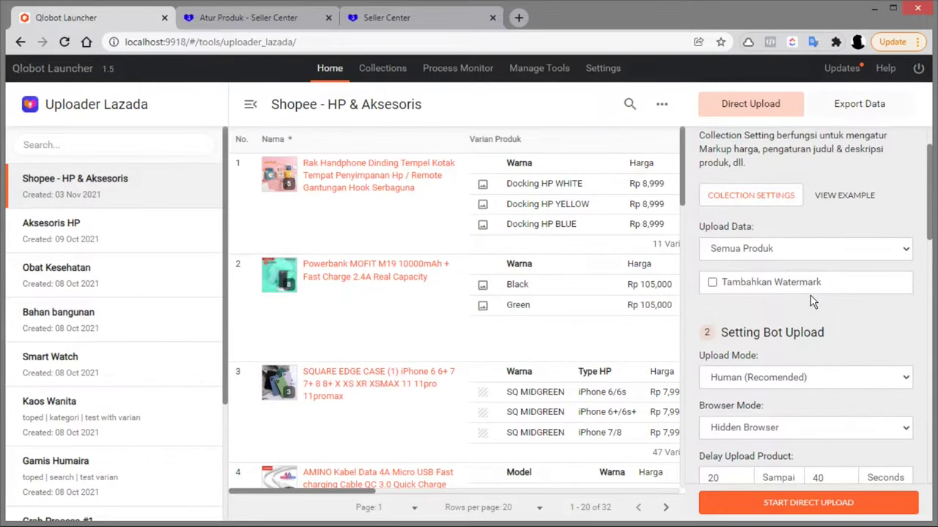
pyautogui.click(765, 248)
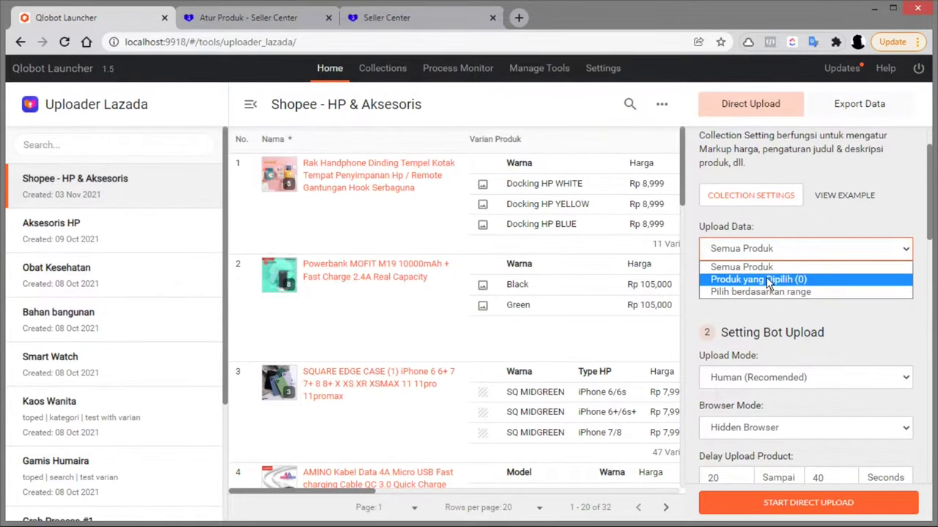
pyautogui.click(767, 282)
pyautogui.click(244, 224)
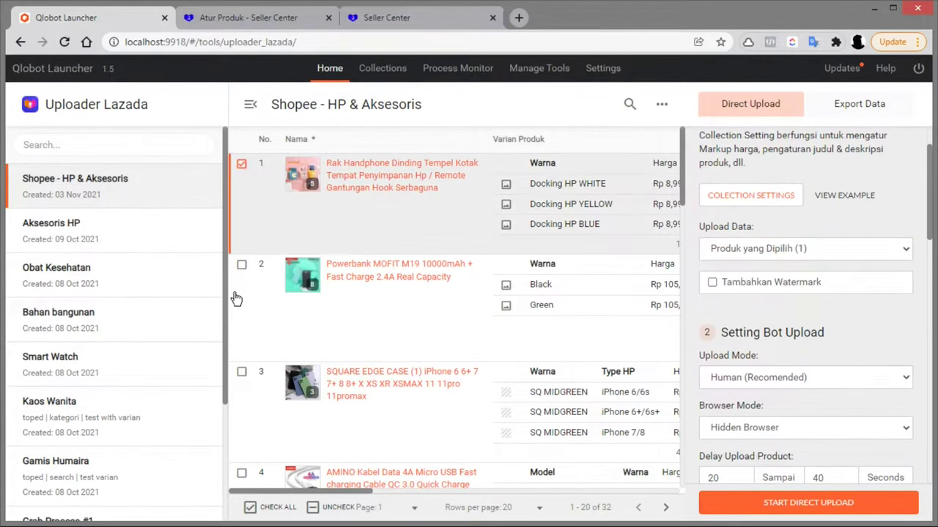
pyautogui.click(236, 298)
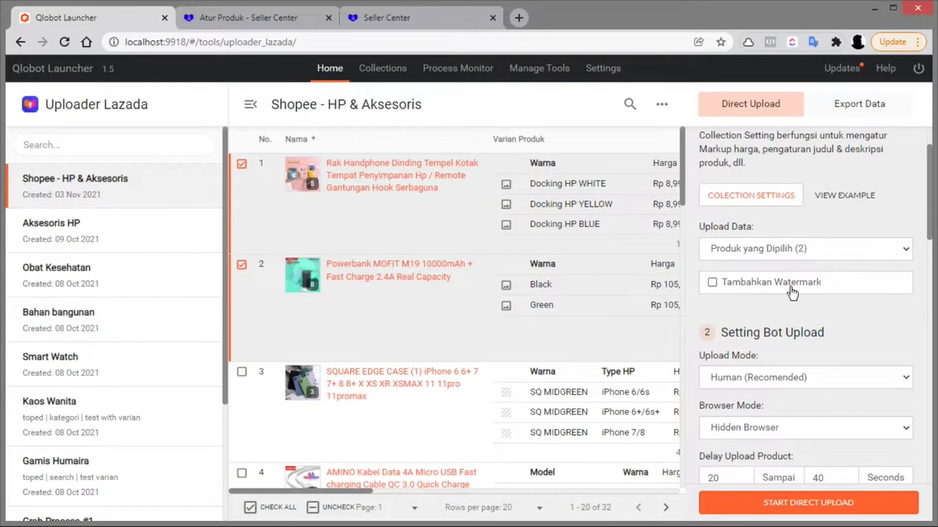
# Choose Human (Recomended) as the upload mode and Hidden Browser as the browser mode for the upload bot
pyautogui.scroll(-1, 791, 292)
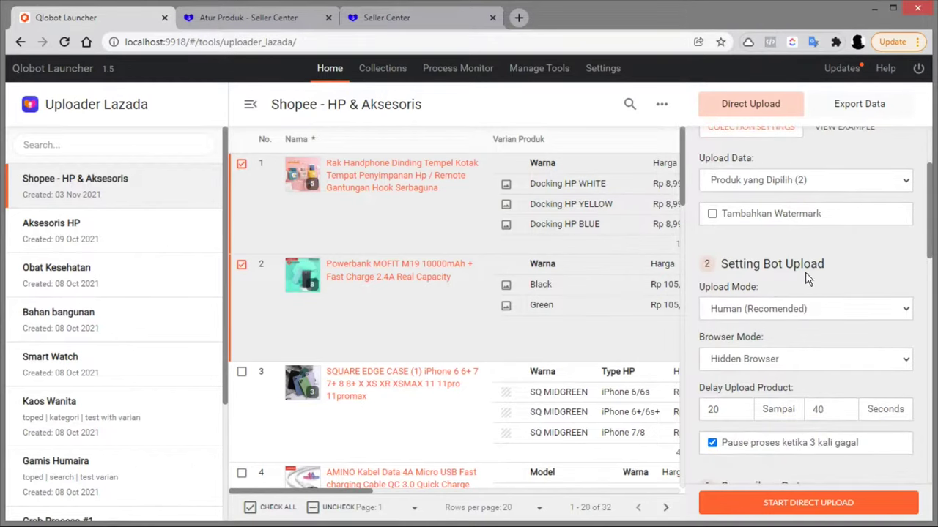
pyautogui.scroll(-1, 810, 264)
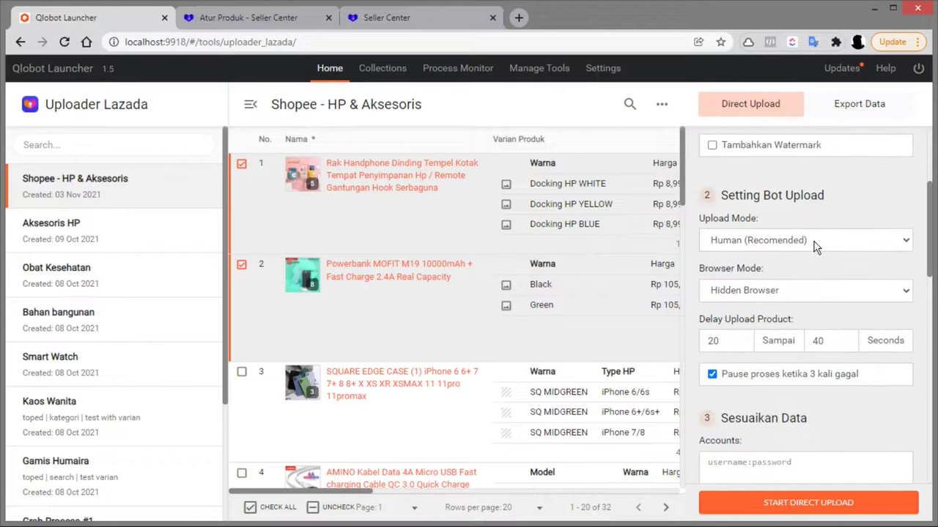
pyautogui.click(815, 244)
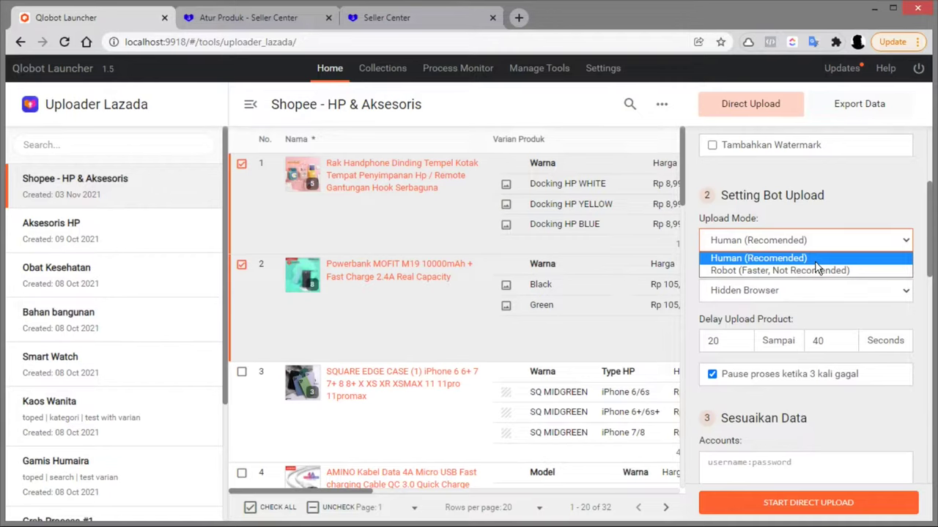
pyautogui.click(815, 264)
pyautogui.scroll(-1, 820, 220)
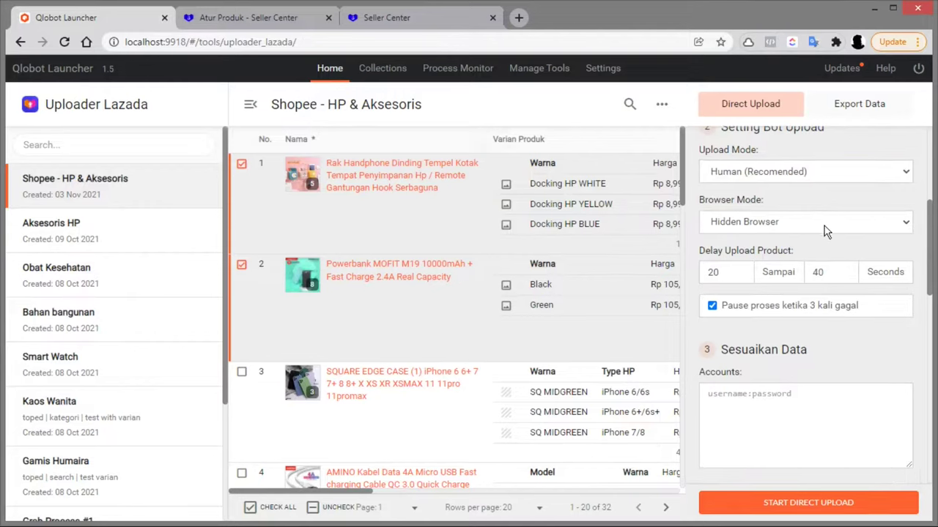
pyautogui.click(824, 227)
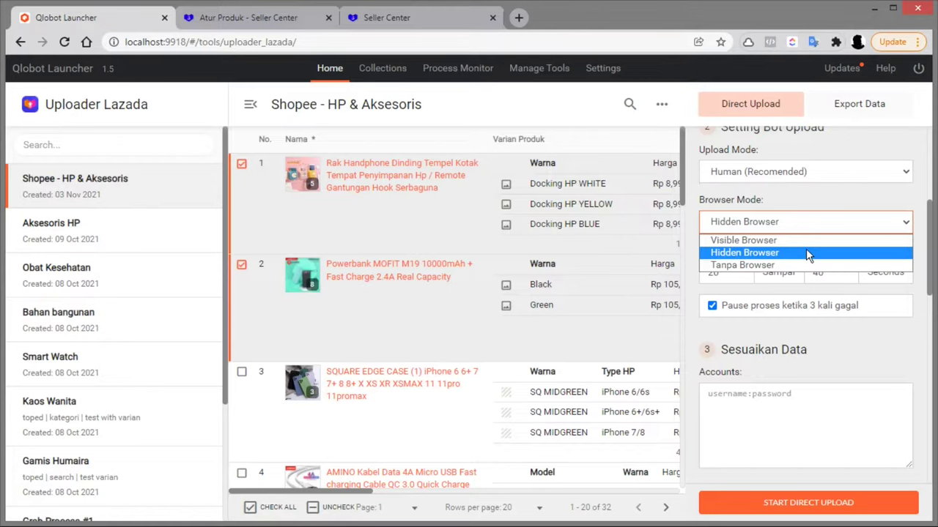
pyautogui.click(807, 254)
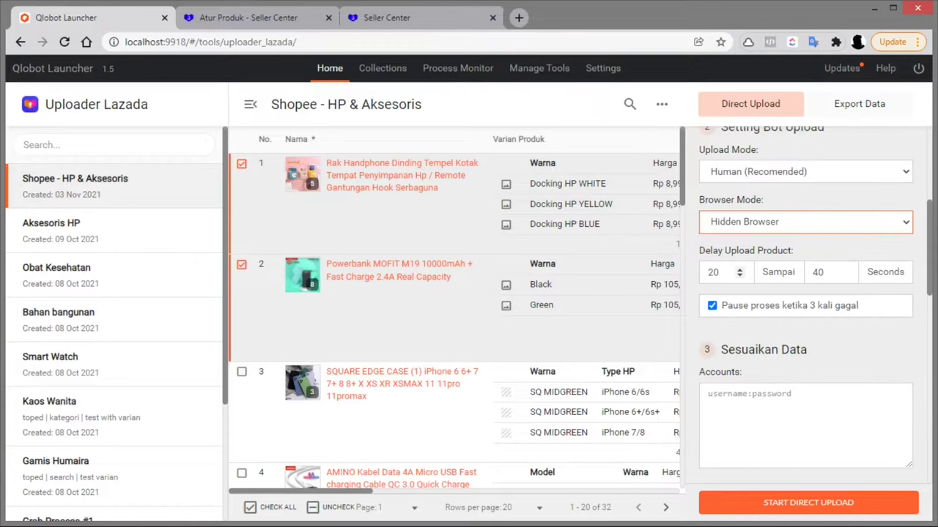
# Review the minimum and maximum product upload delay and the option to pause the process after three failures
pyautogui.press('Tab')
pyautogui.press('Tab')
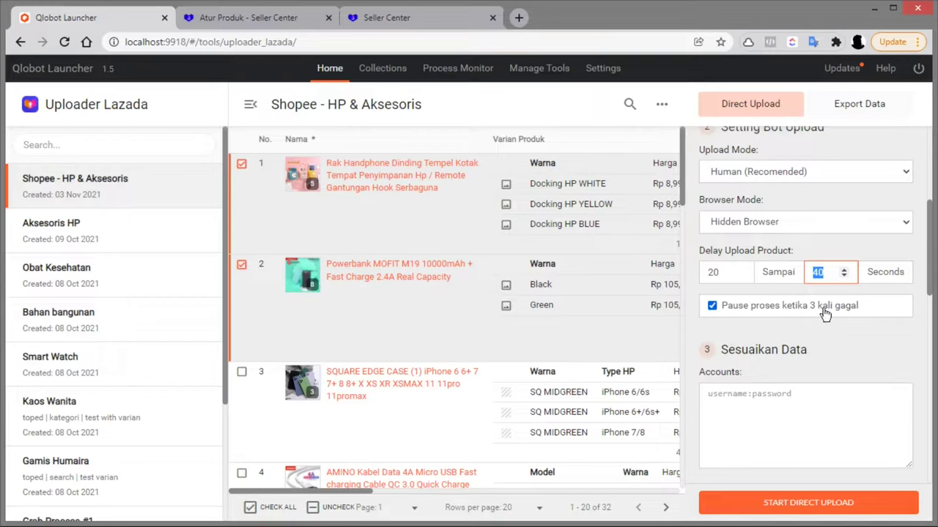
pyautogui.click(839, 352)
pyautogui.scroll(-1, 840, 353)
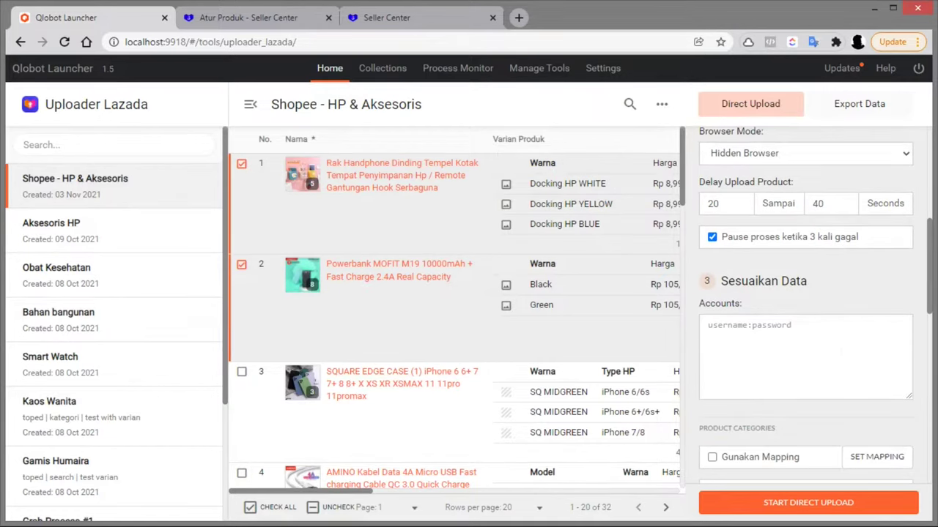
# Paste the Lazada seller account's username and password into the Accounts field
pyautogui.click(839, 350)
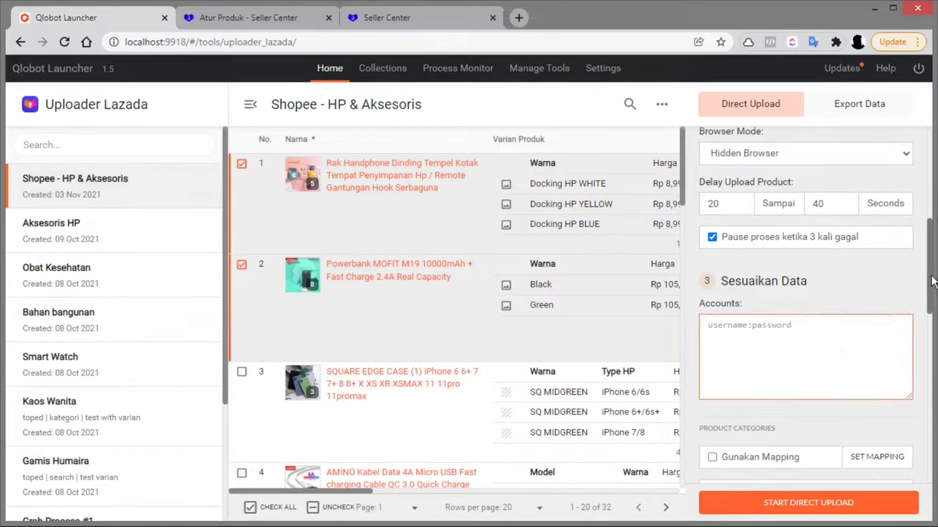
pyautogui.scroll(-1, 933, 282)
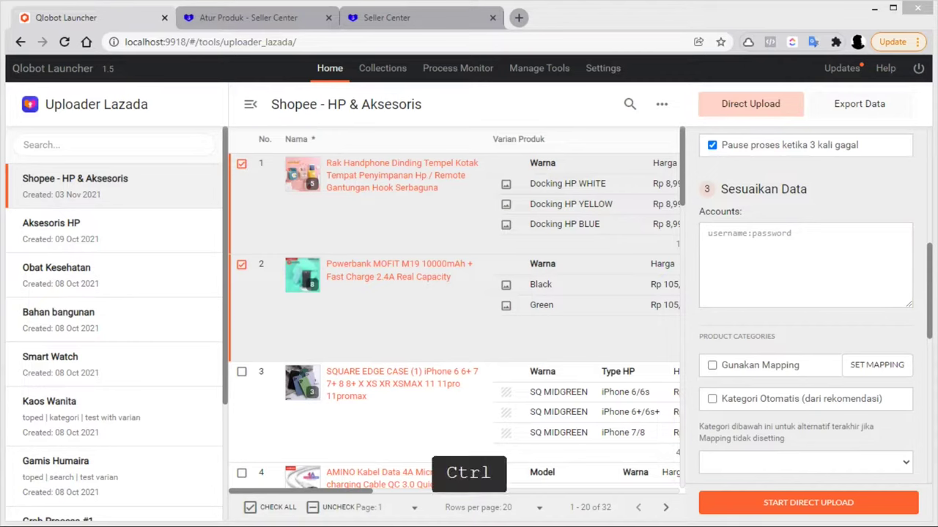
pyautogui.hotkey('ctrl', 'c')
pyautogui.hotkey('ctrl', 'v')
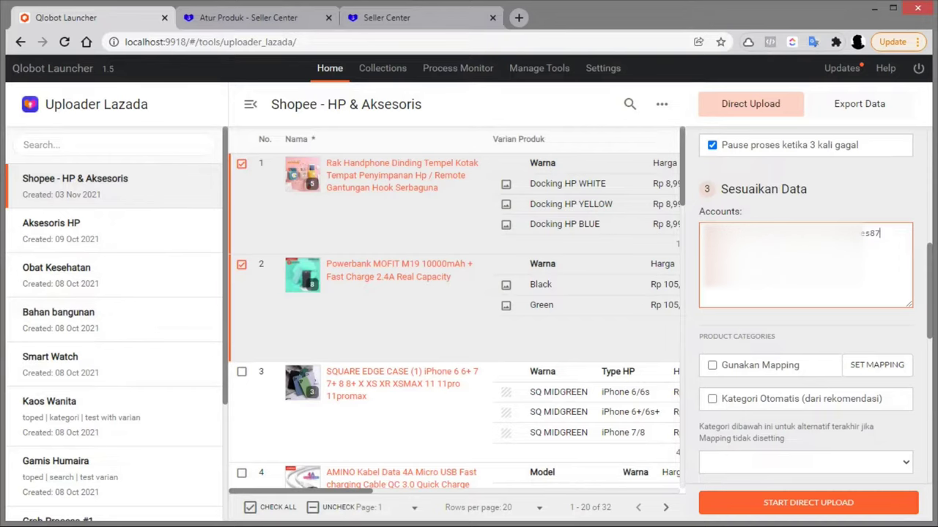
# Try adding two more account credential lines to the Accounts field, and remove the extra lines
pyautogui.press('Return')
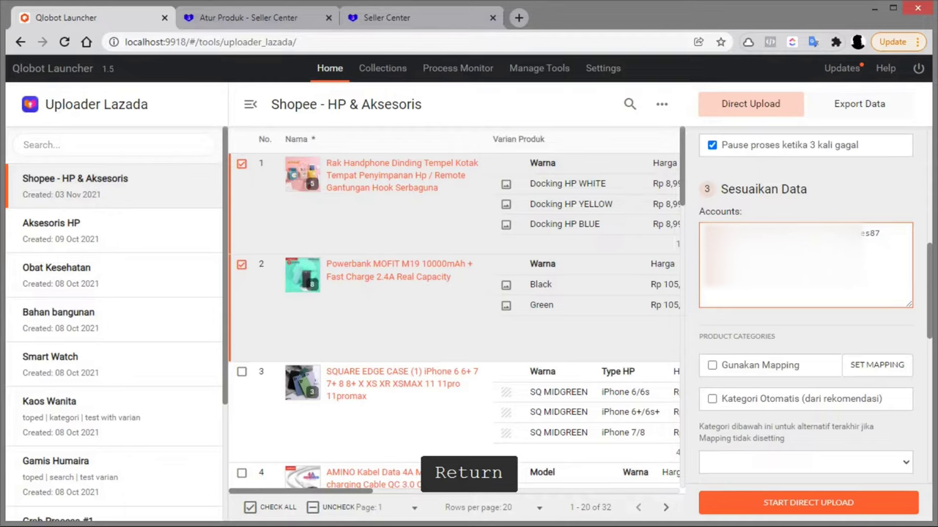
pyautogui.hotkey('ctrl', 'v')
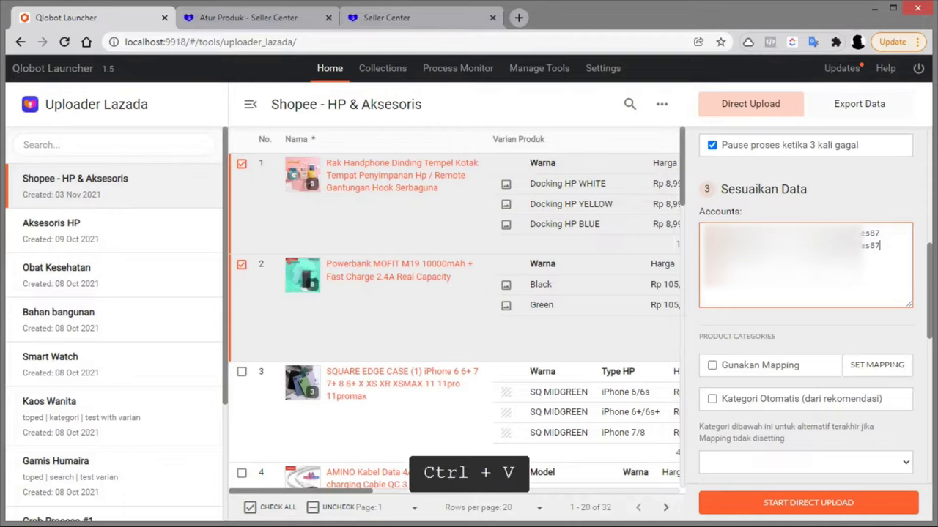
pyautogui.press('Return')
pyautogui.hotkey('ctrl', 'v')
pyautogui.hotkey('shift', 'Up')
pyautogui.hotkey('shift', 'Up')
pyautogui.hotkey('shift', 'End')
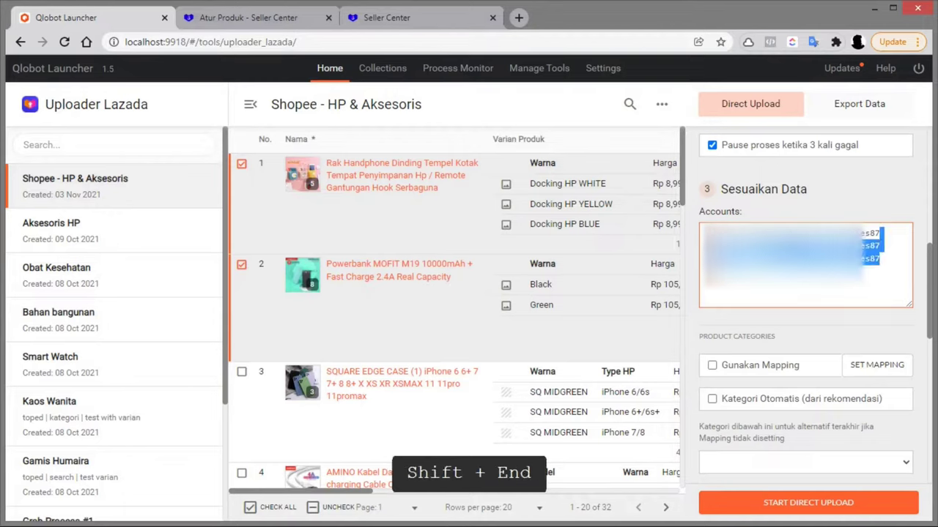
pyautogui.press('BackSpace')
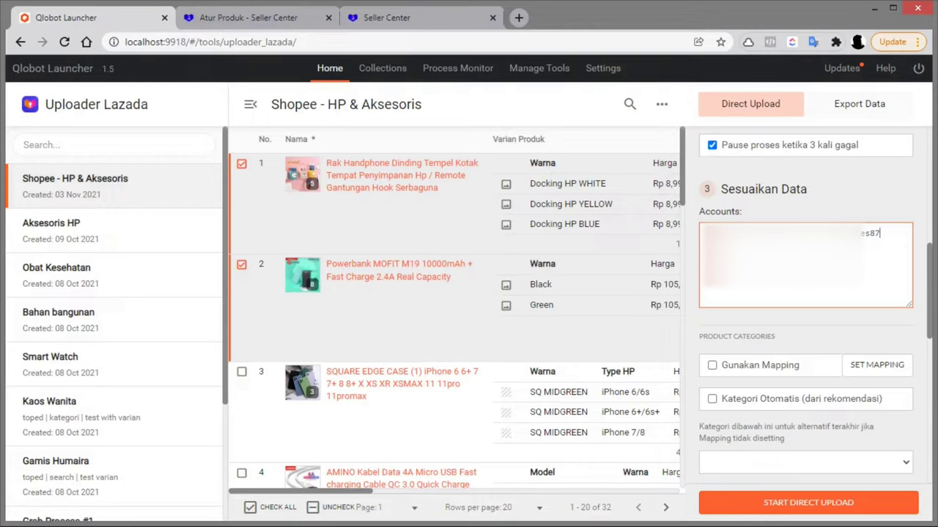
# Open the Lazada category mapping and copy the first category's Charger Kabel mapping to the Powerbank category
pyautogui.click(871, 366)
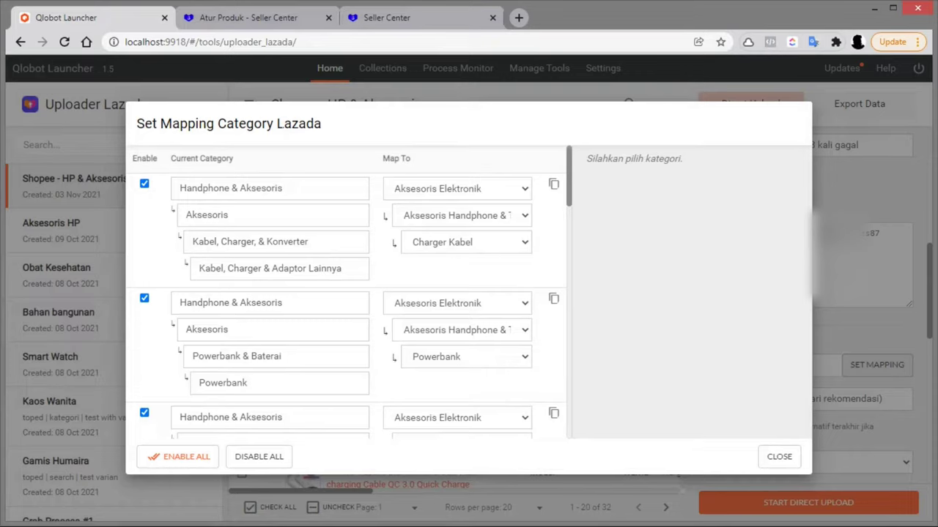
pyautogui.moveTo(285, 125); pyautogui.dragTo(332, 139)
pyautogui.click(331, 139)
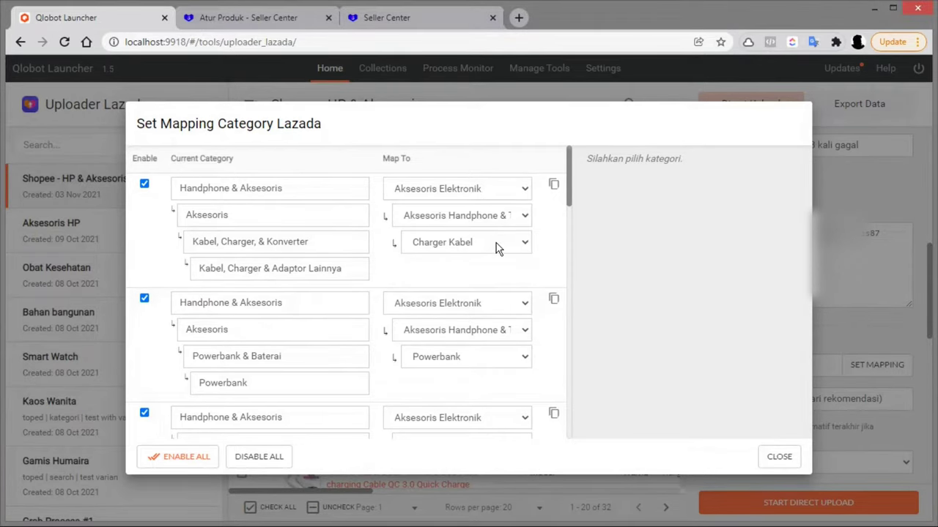
pyautogui.click(554, 186)
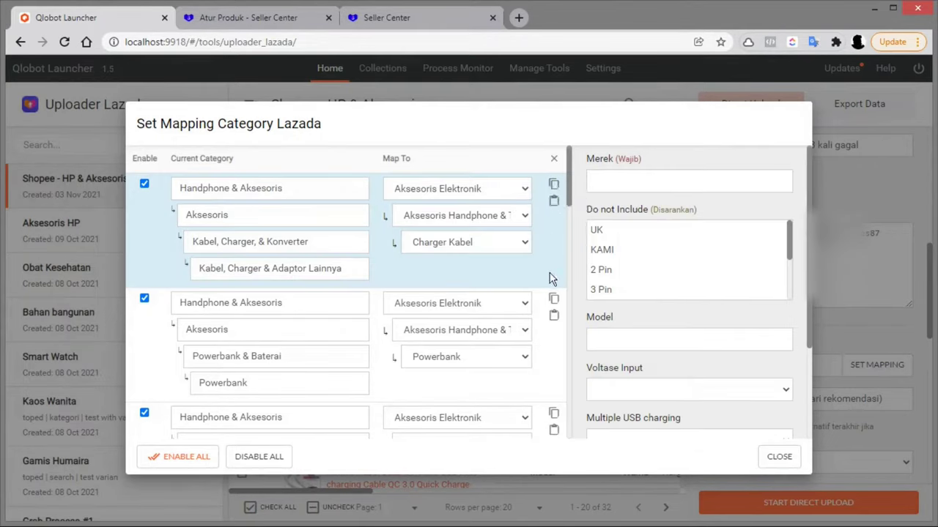
pyautogui.click(554, 317)
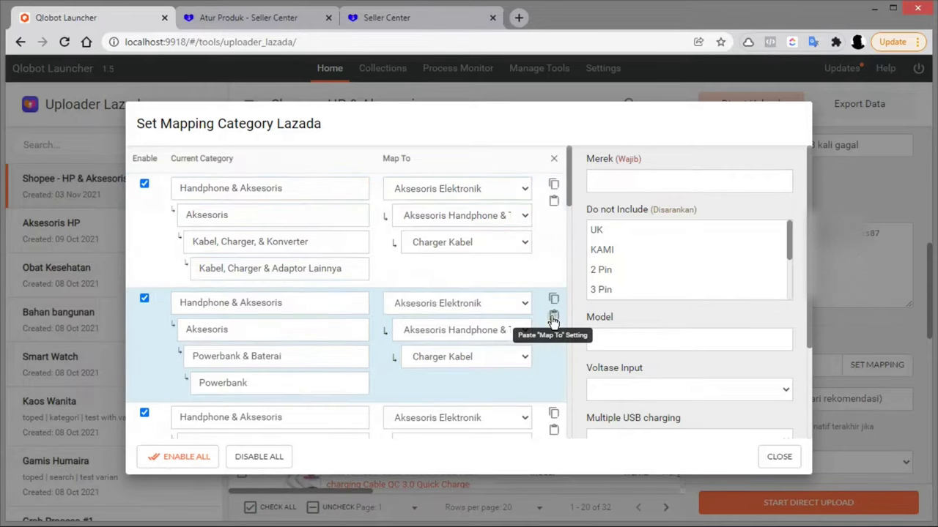
# Review the required Merek and recommended Do not Include attributes for the first category, and close the category mapping
pyautogui.click(552, 251)
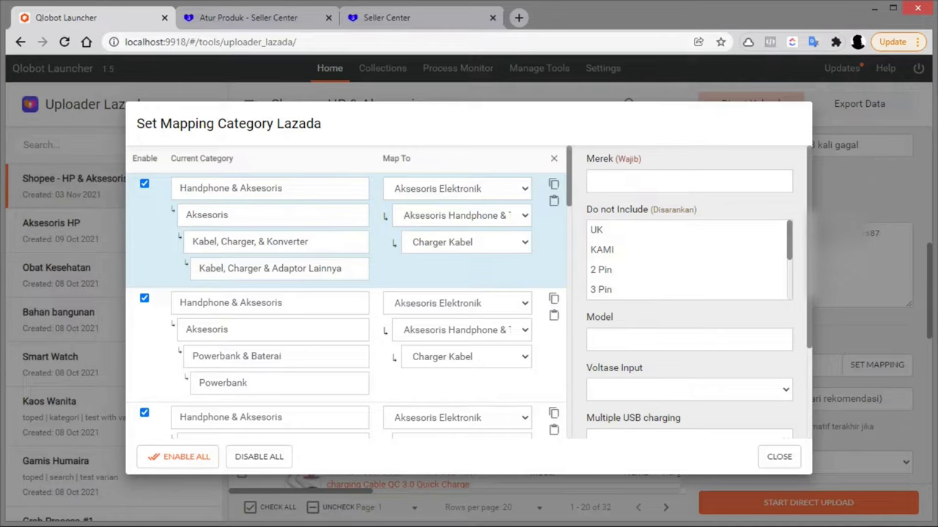
pyautogui.click(646, 179)
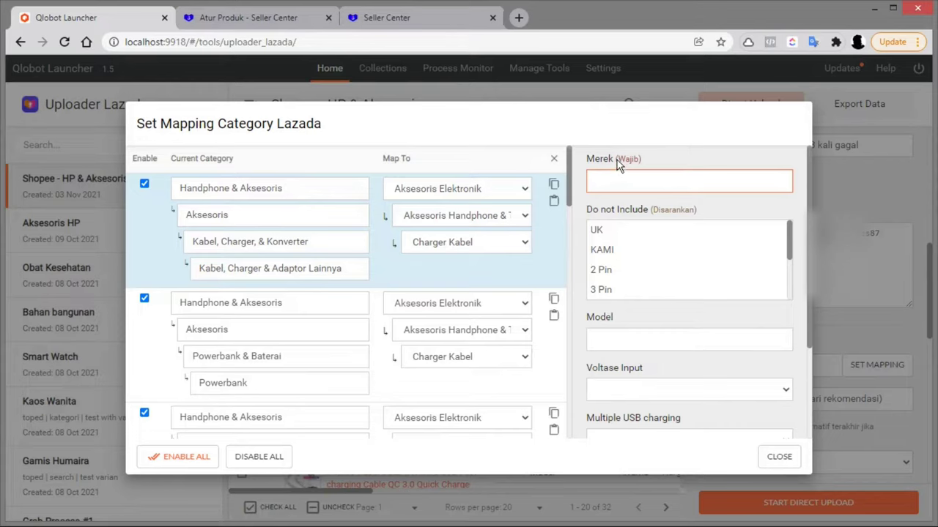
pyautogui.moveTo(616, 159); pyautogui.dragTo(641, 159)
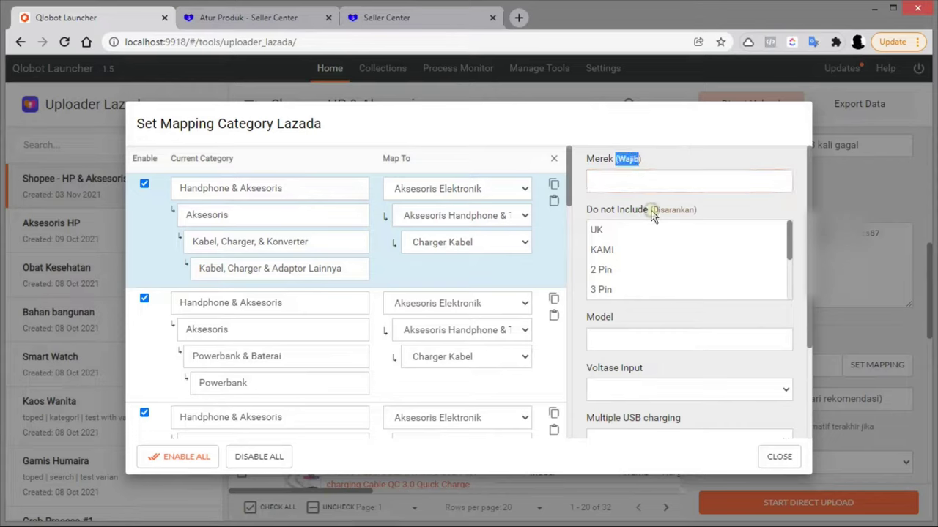
pyautogui.moveTo(651, 210); pyautogui.dragTo(699, 212)
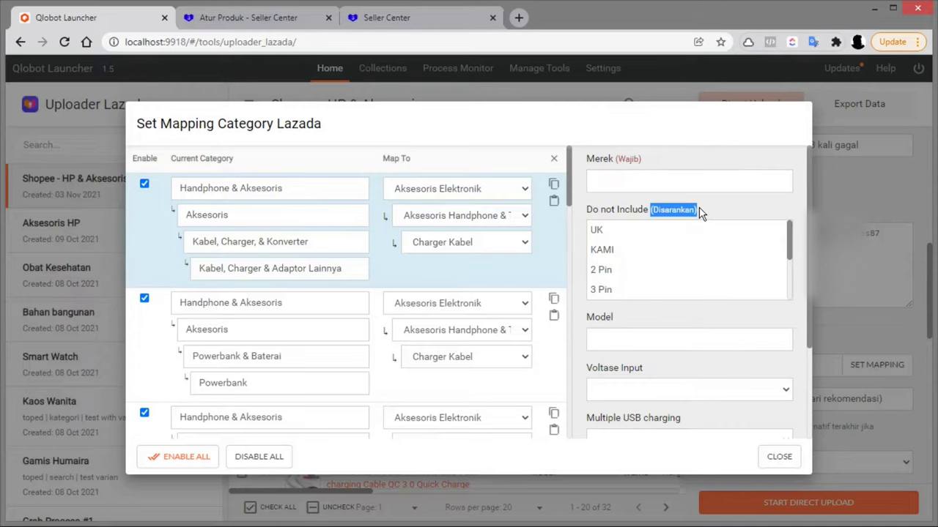
pyautogui.click(558, 269)
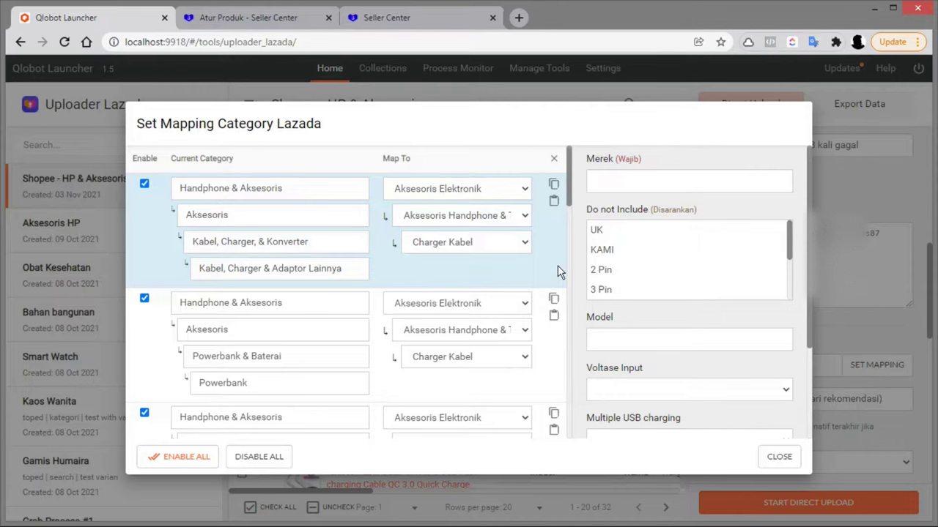
pyautogui.moveTo(570, 192)
pyautogui.mouseDown()
pyautogui.moveTo(583, 433)
pyautogui.moveTo(584, 189)
pyautogui.mouseUp()
pyautogui.click(766, 459)
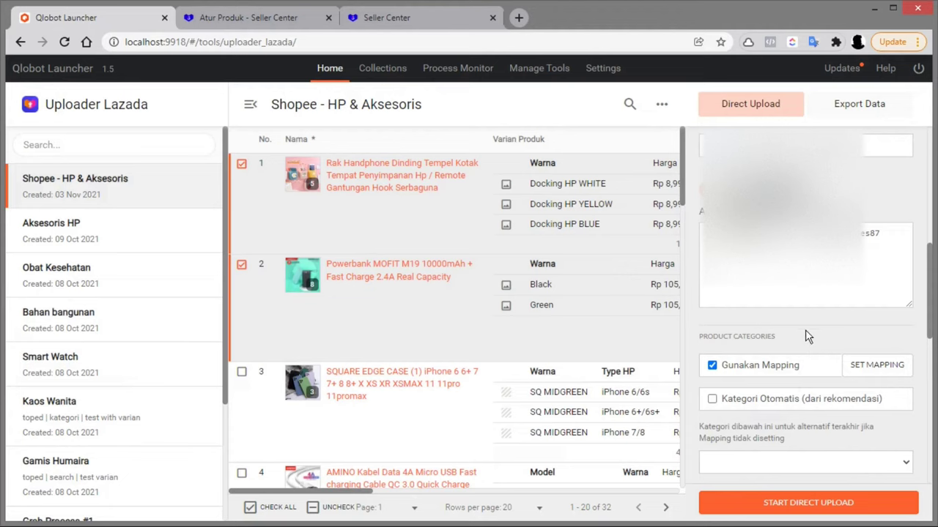
# Turn off Gunakan Mapping and enable Kategori Otomatis (dari rekomendasi) for the product categories
pyautogui.scroll(-2, 930, 320)
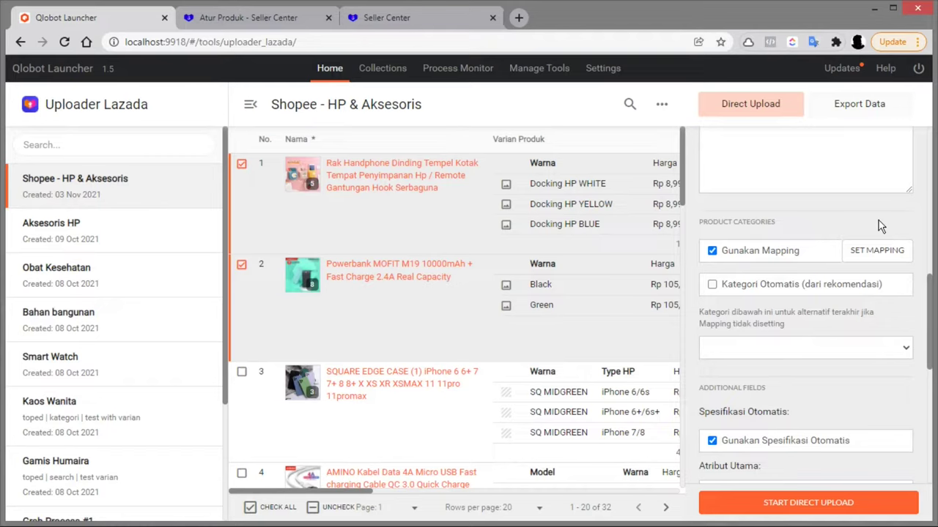
pyautogui.click(785, 252)
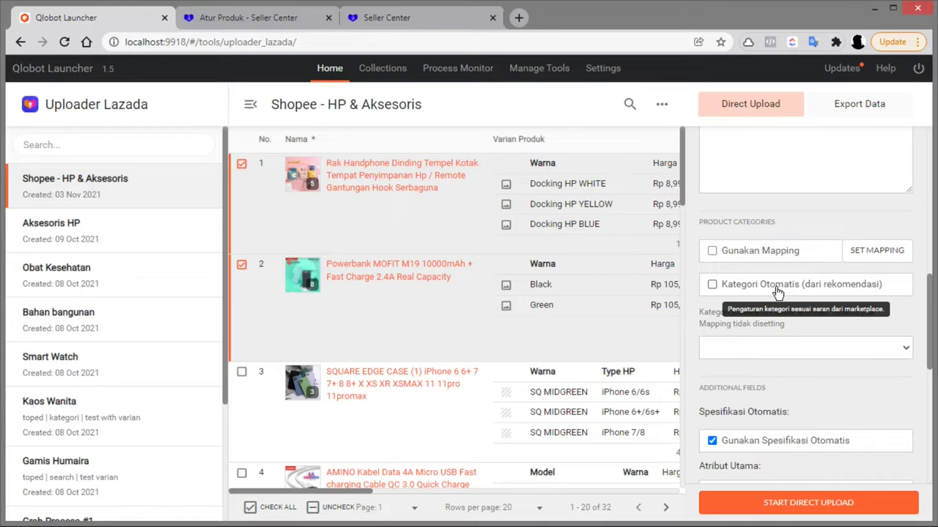
pyautogui.click(777, 292)
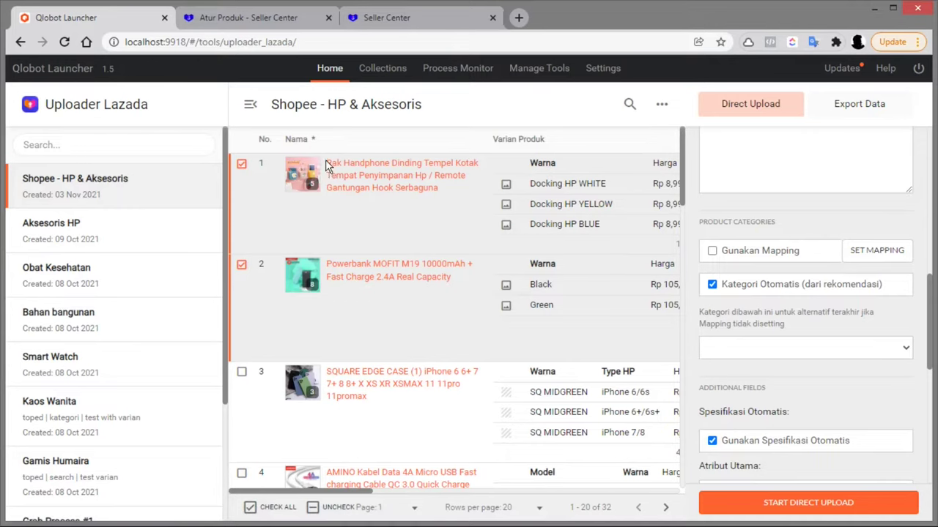
# Paste the first product's name into Nama Produk on Lazada Seller Center's Tambah Produk page to check its recommended categories, and return to Qlobot
pyautogui.moveTo(326, 164); pyautogui.dragTo(441, 203)
pyautogui.hotkey('ctrl', 'c')
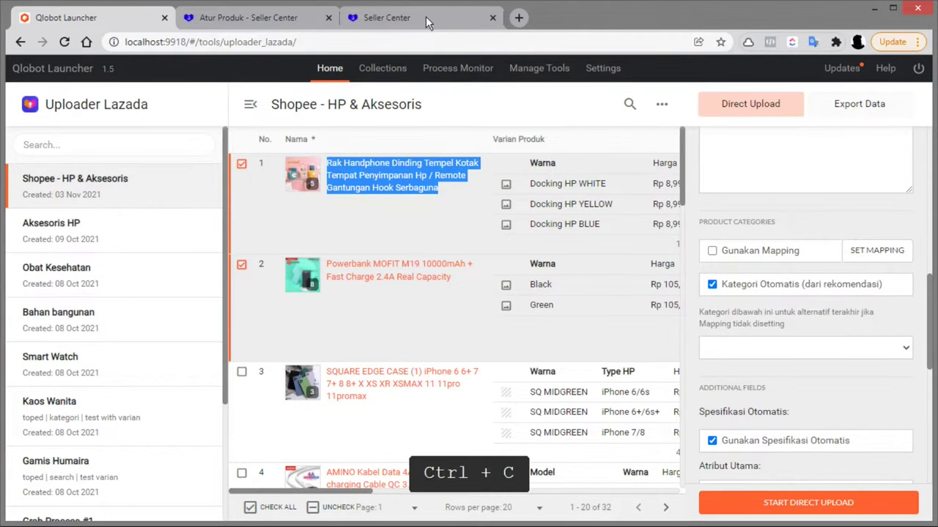
pyautogui.click(410, 18)
pyautogui.click(278, 346)
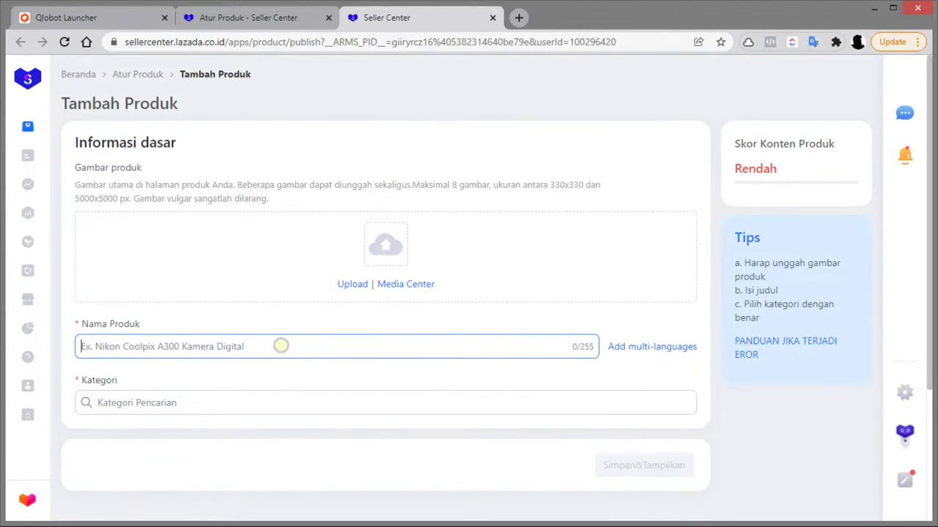
pyautogui.hotkey('ctrl', 'v')
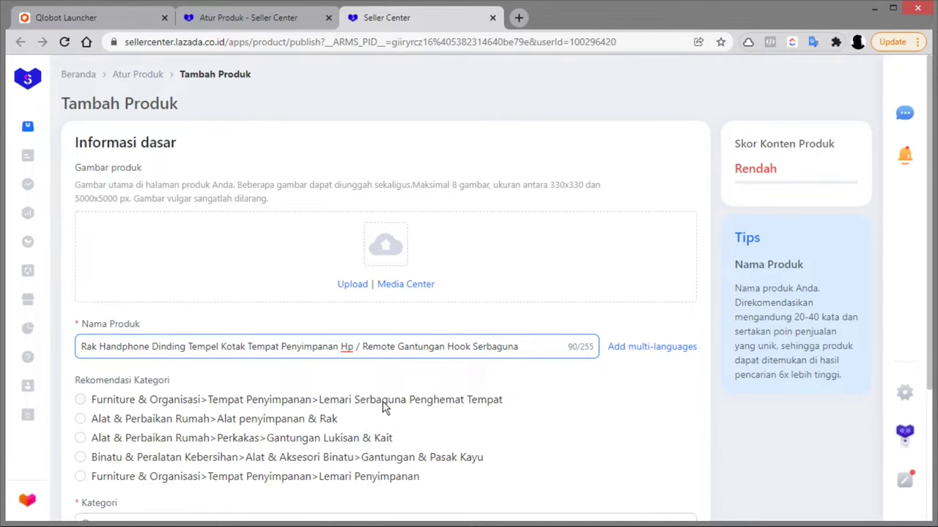
pyautogui.click(127, 20)
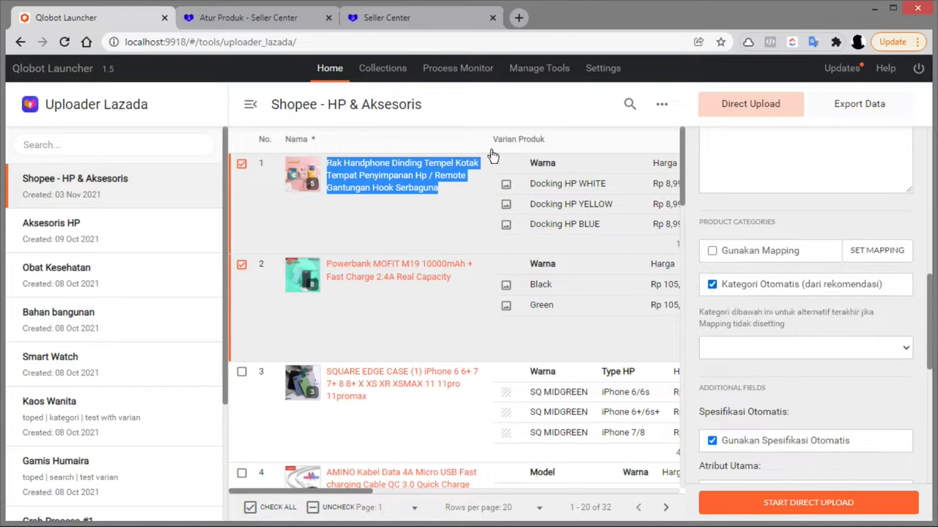
# Turn off Kategori Otomatis (dari rekomendasi) and re-enable Gunakan Mapping for the product categories
pyautogui.click(713, 285)
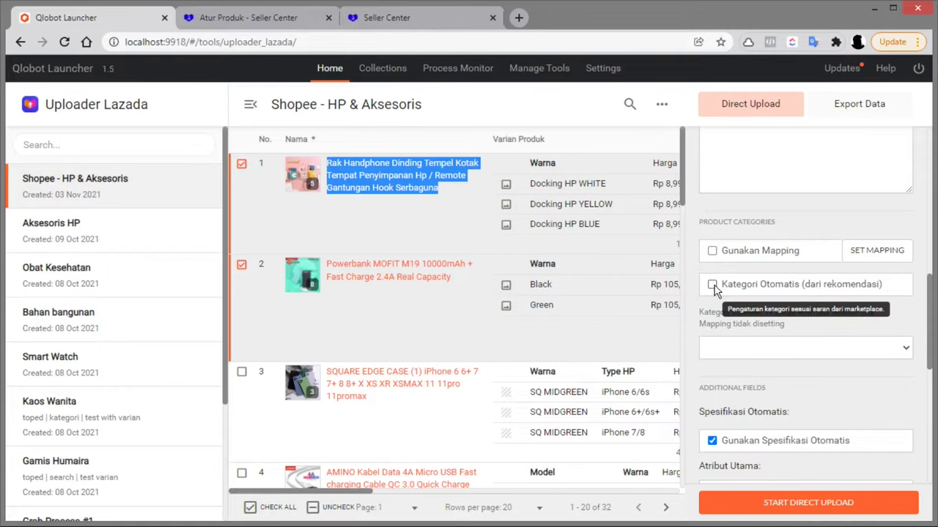
pyautogui.click(713, 252)
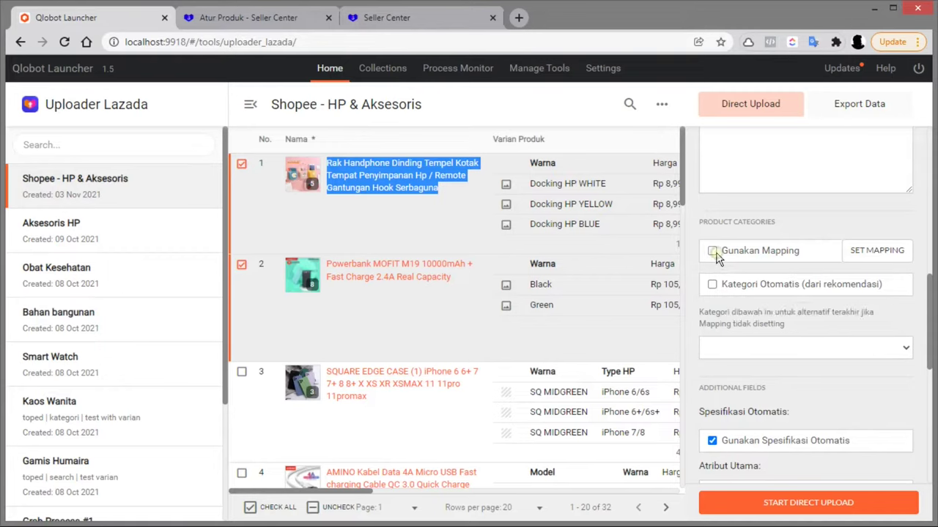
# Browse the fallback category options for products without a mapping, leaving the choice empty
pyautogui.click(723, 348)
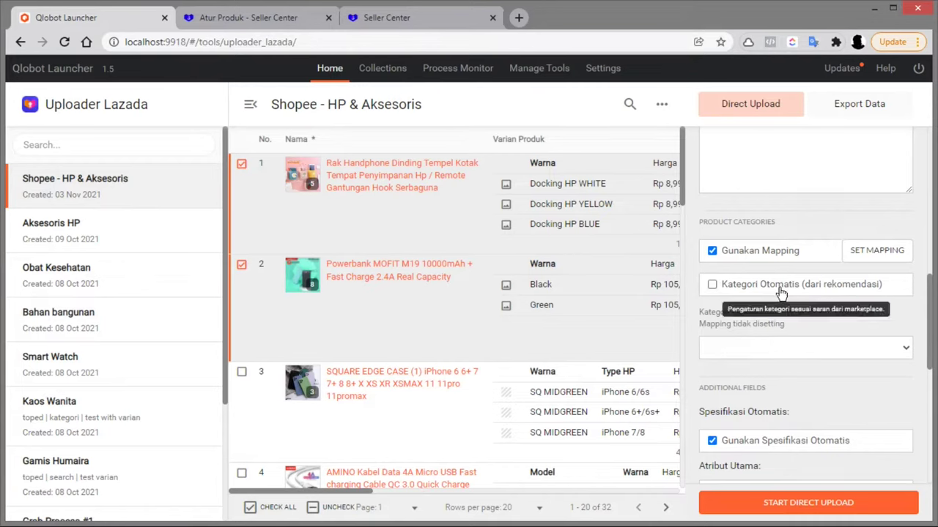
pyautogui.click(789, 348)
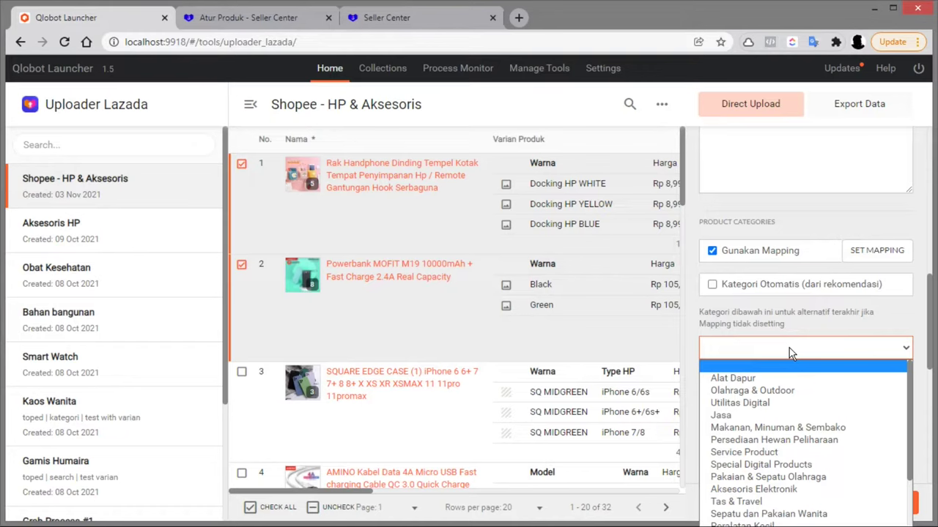
pyautogui.scroll(-5, 789, 407)
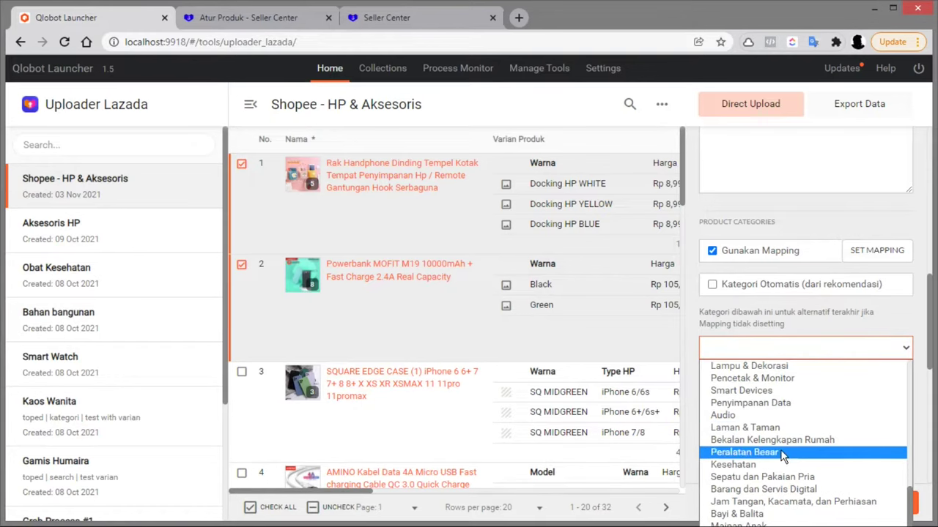
pyautogui.scroll(2, 789, 440)
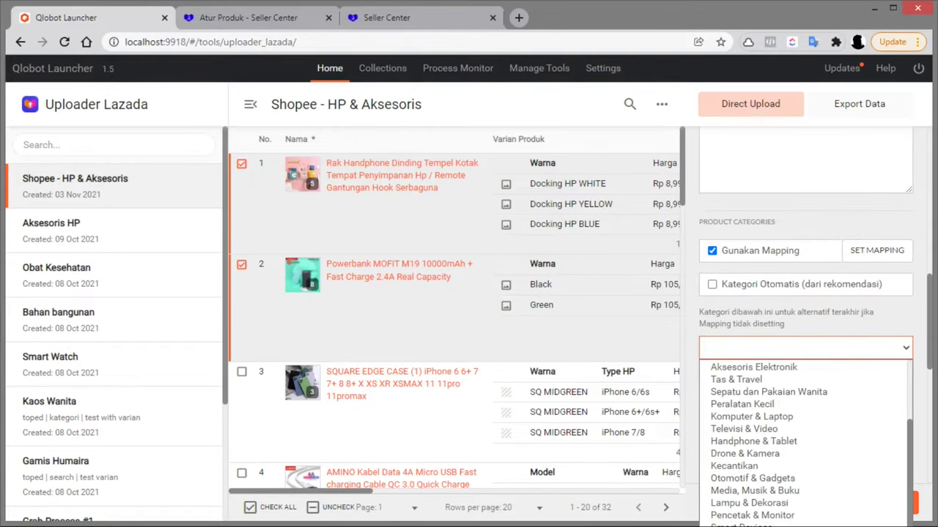
pyautogui.scroll(1, 784, 359)
pyautogui.press('Escape')
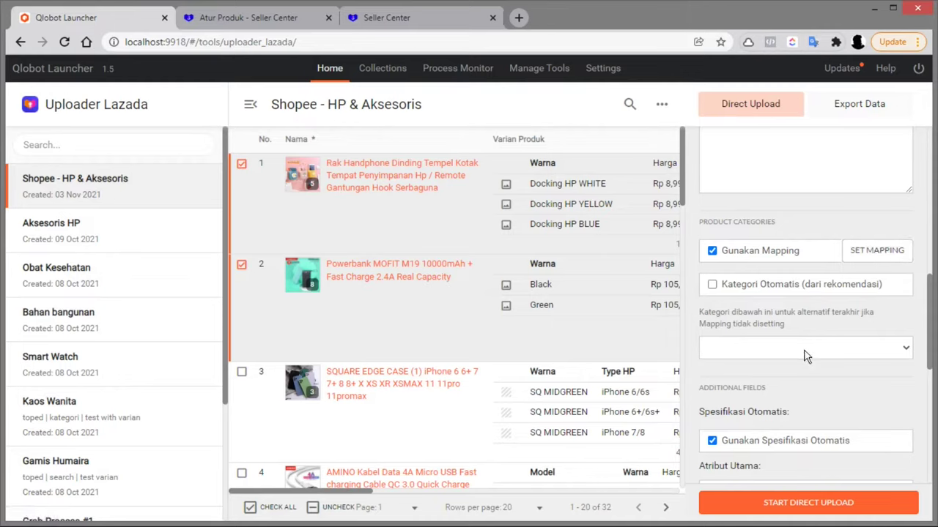
# Look over the additional fields, reopen the Lazada category mapping to recheck its required and recommended attributes, and close it
pyautogui.scroll(-3, 813, 359)
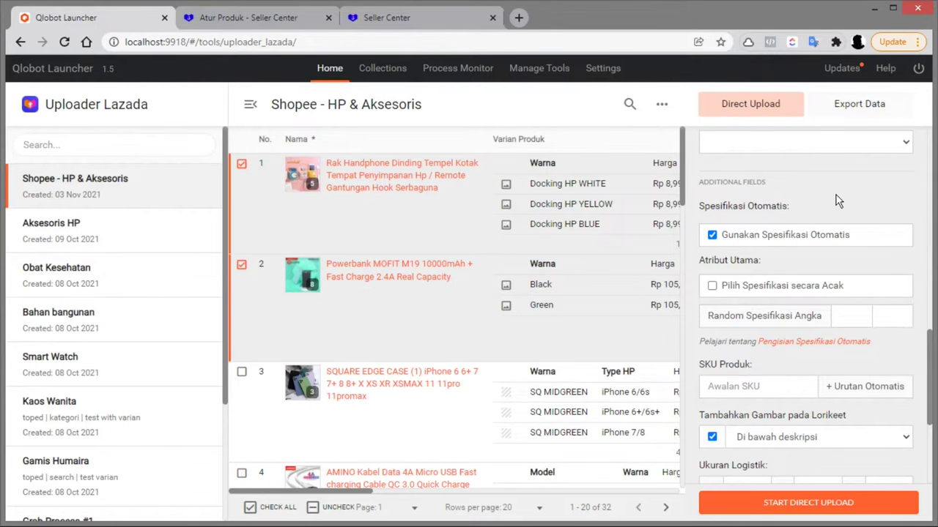
pyautogui.scroll(3, 836, 195)
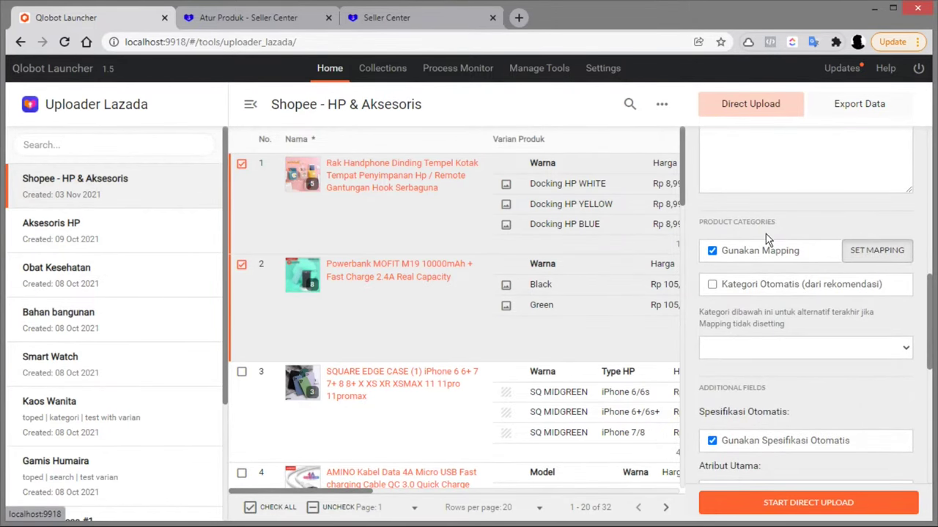
pyautogui.click(876, 249)
pyautogui.click(531, 268)
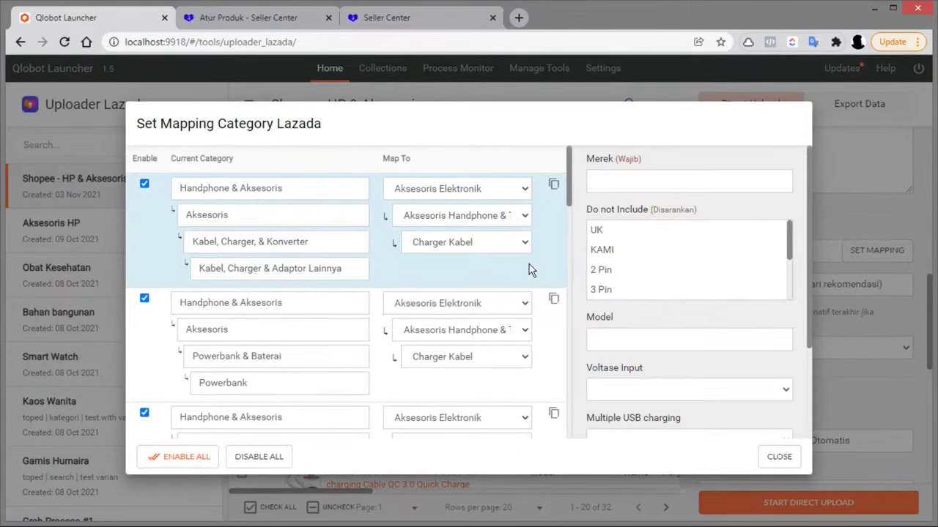
pyautogui.moveTo(617, 162); pyautogui.dragTo(638, 157)
pyautogui.moveTo(654, 211); pyautogui.dragTo(706, 211)
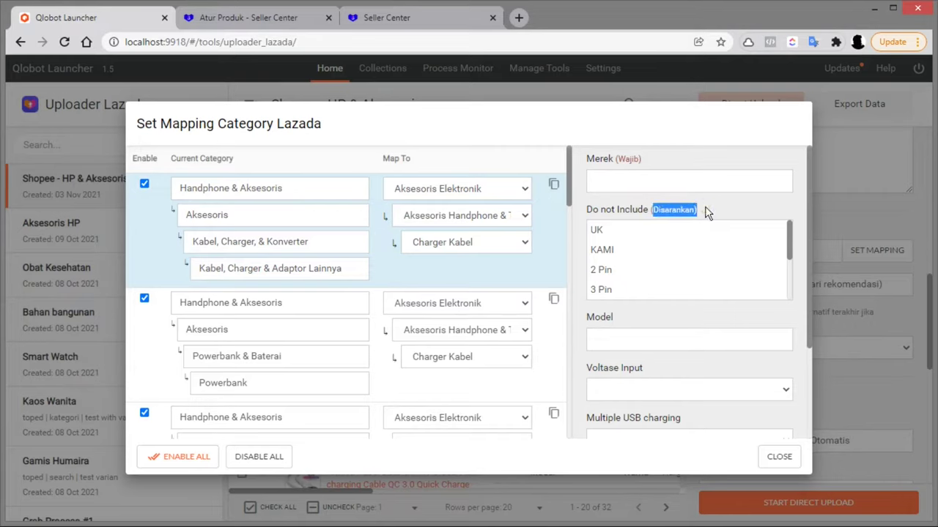
pyautogui.click(775, 460)
# Set the Random Spesifikasi Angka range in the additional fields to 2 through 8
pyautogui.moveTo(929, 331); pyautogui.dragTo(932, 376)
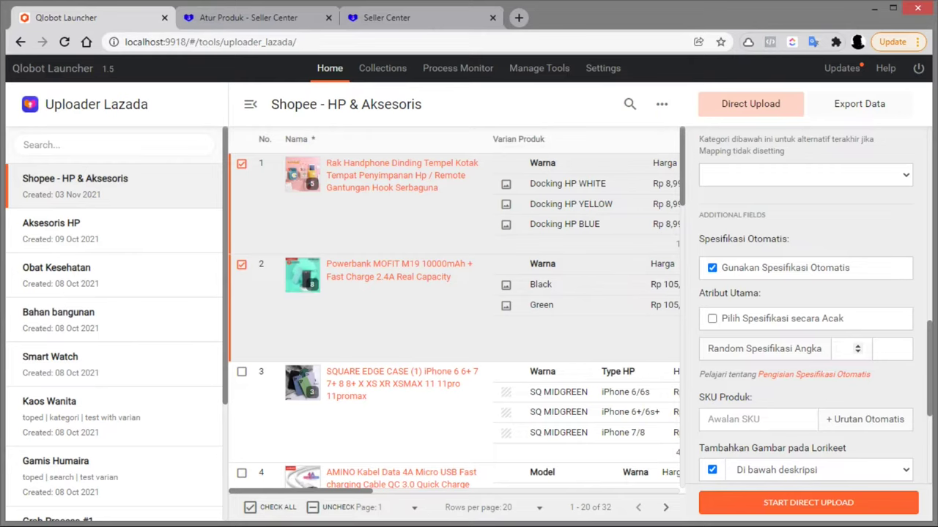
pyautogui.click(886, 348)
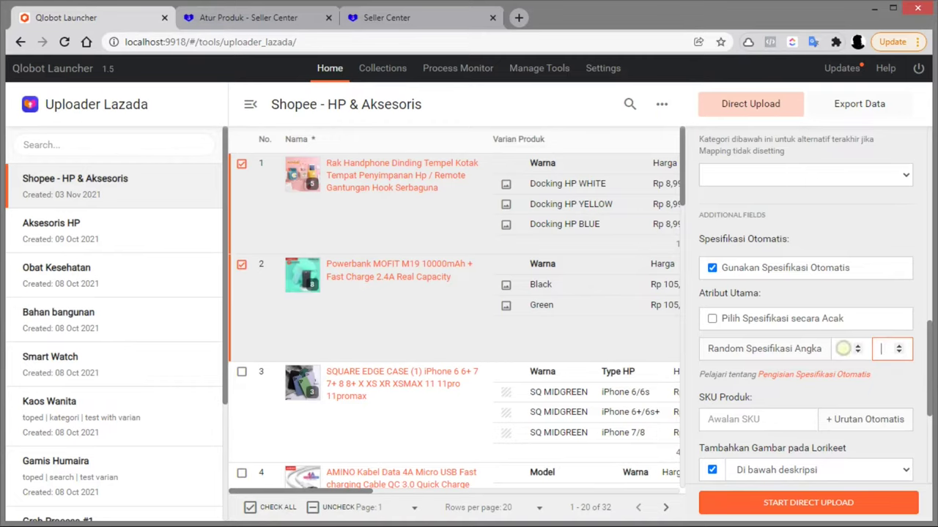
pyautogui.click(850, 349)
pyautogui.write('10')
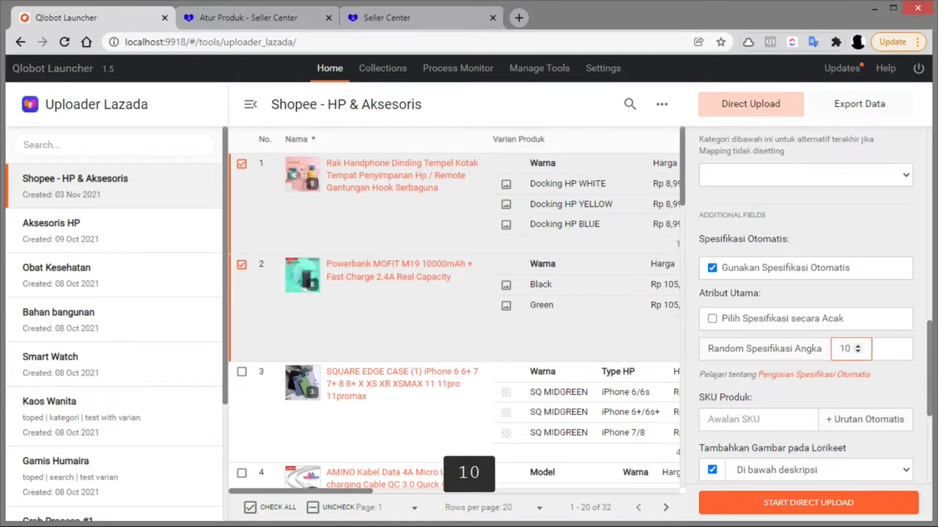
pyautogui.press('BackSpace')
pyautogui.press('BackSpace')
pyautogui.write('2')
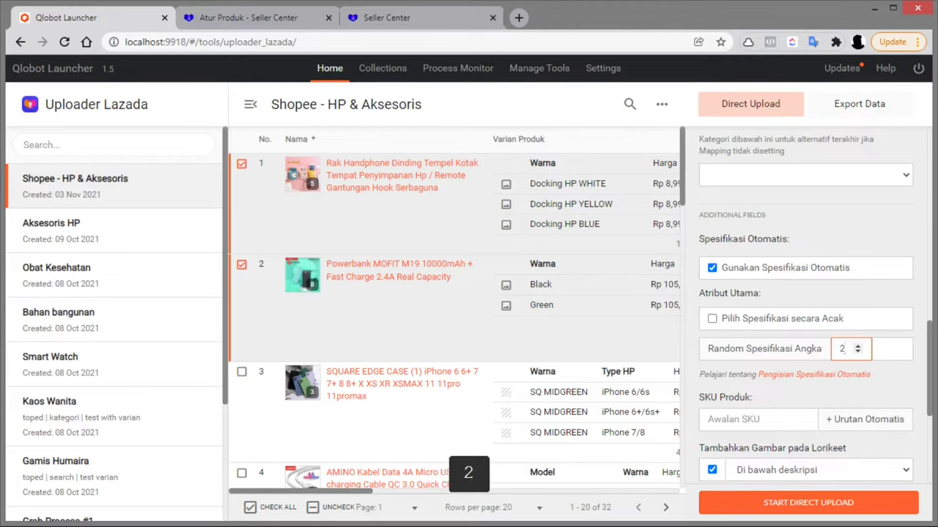
pyautogui.click(894, 345)
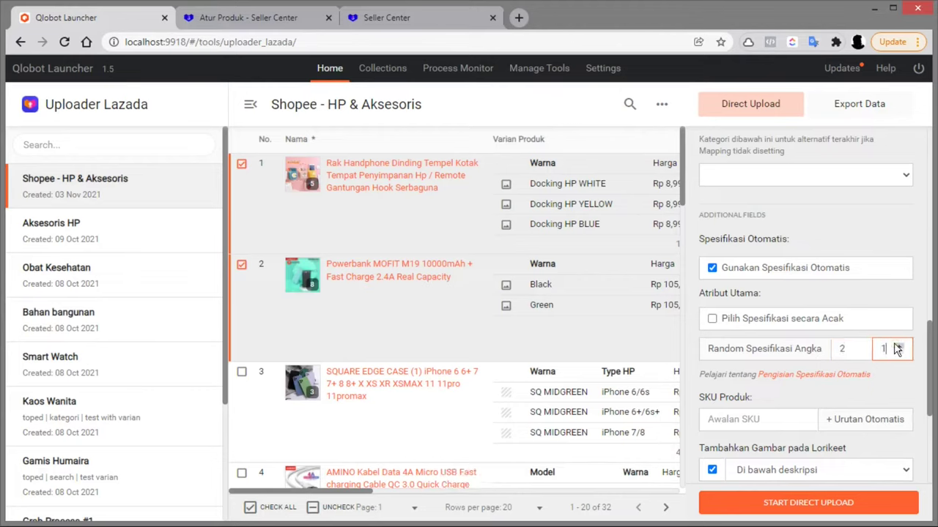
pyautogui.press('BackSpace')
pyautogui.write('8')
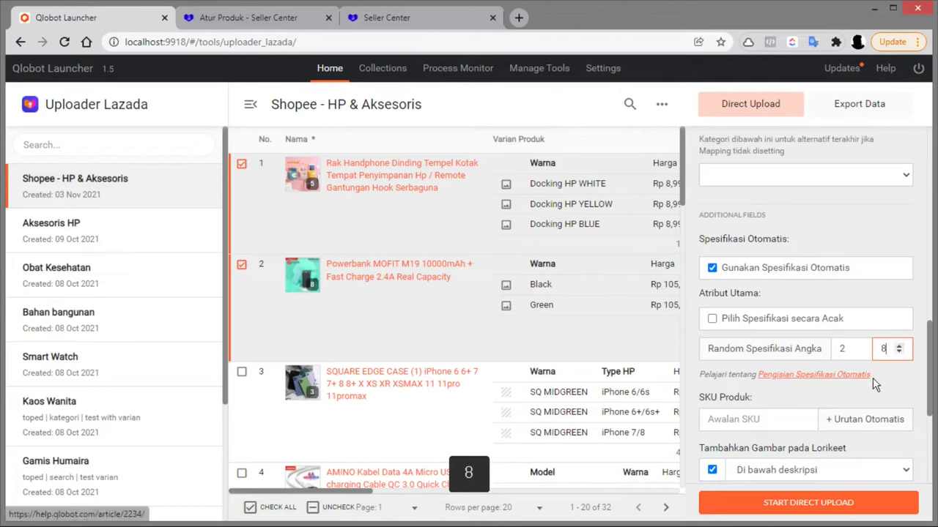
# View the help article on Pengisian Spesifikasi Otomatis and return to the Qlobot uploader
pyautogui.scroll(-1, 883, 394)
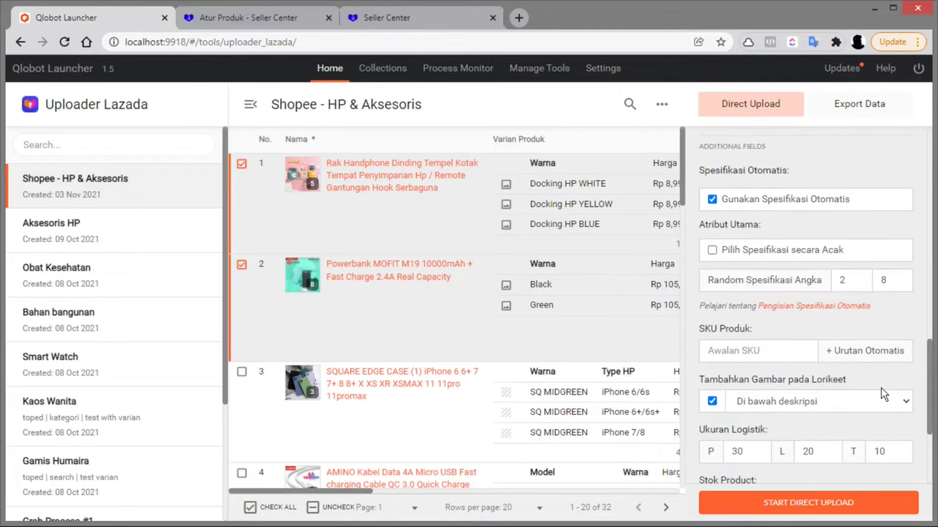
pyautogui.scroll(-1, 882, 394)
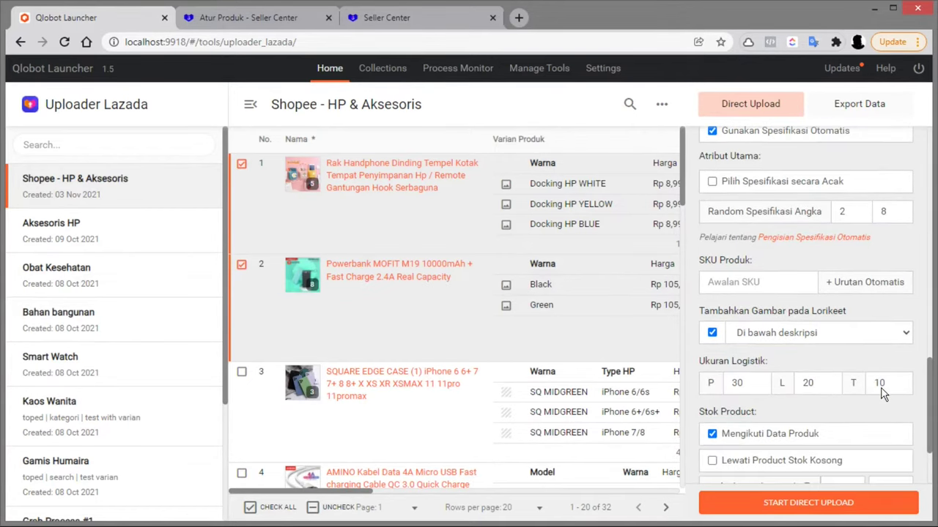
pyautogui.click(829, 239)
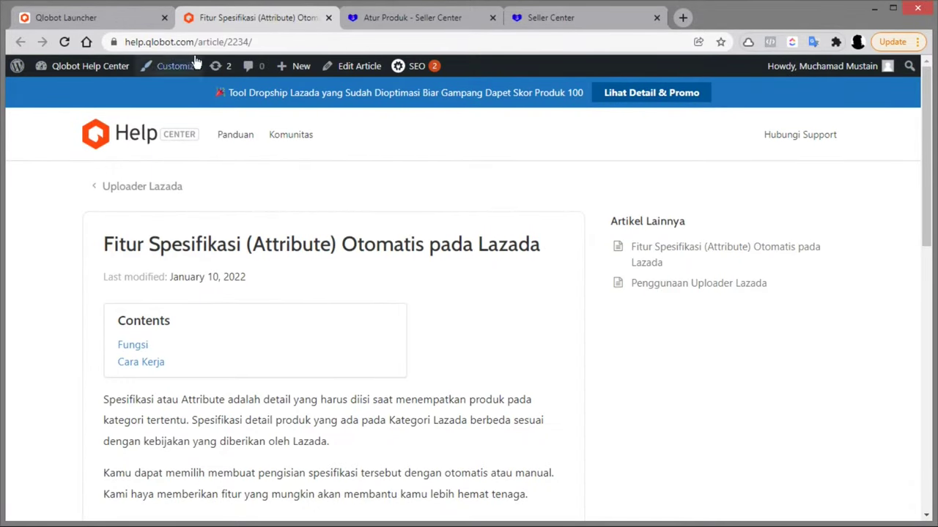
pyautogui.click(137, 21)
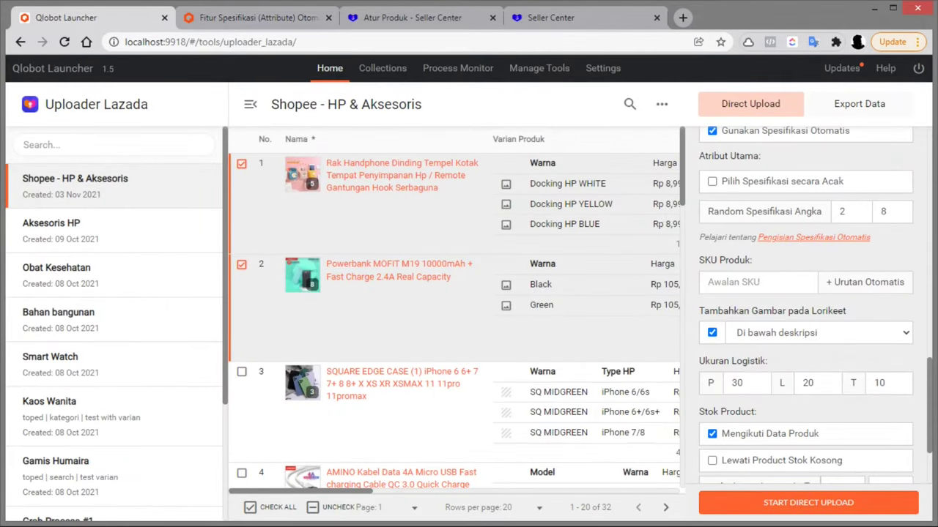
# Set the product SKU prefix to HSGDA5657 and keep the Lorikeet image placement at Di bawah deskripsi
pyautogui.click(754, 282)
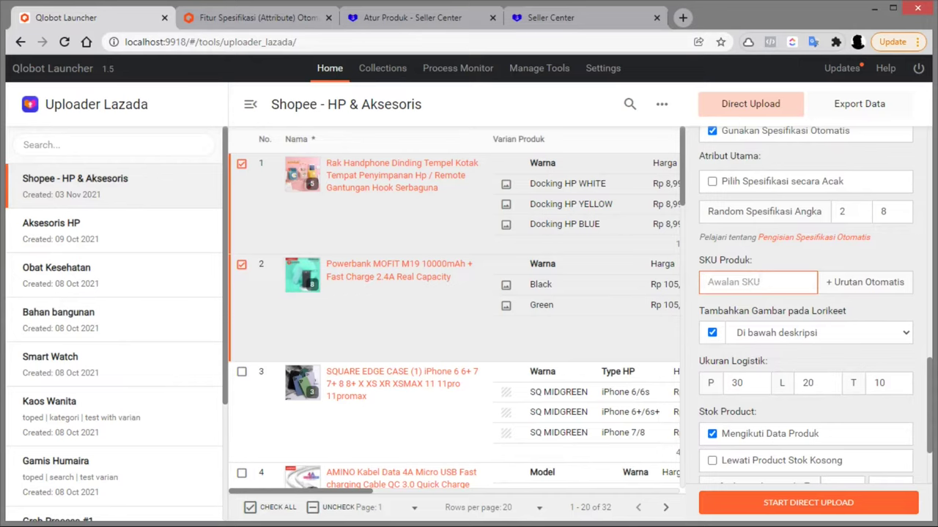
pyautogui.write('HSGDA5657')
pyautogui.click(823, 334)
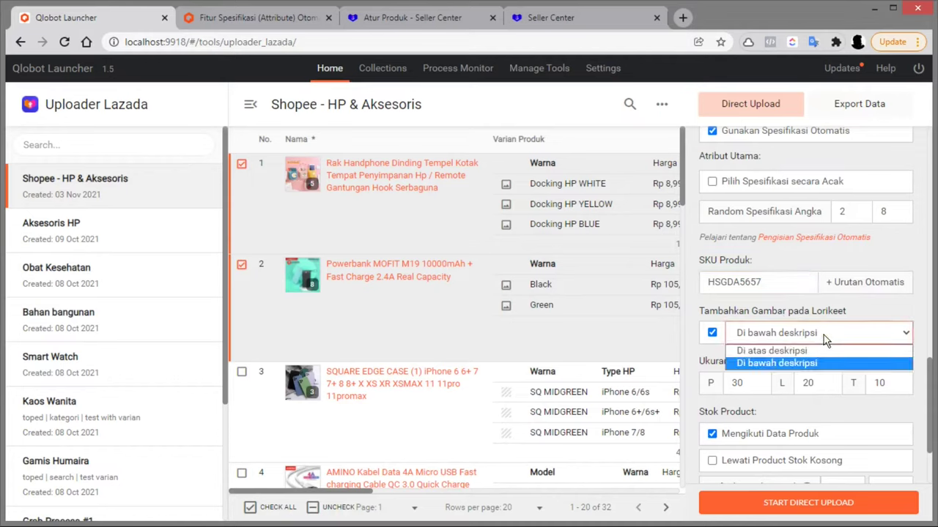
pyautogui.click(860, 309)
# Keep Mengikuti Data Produk enabled and turn on skipping of empty-stock products, fewer than 3 thumbnails and descriptions under 30 words
pyautogui.scroll(-3, 860, 308)
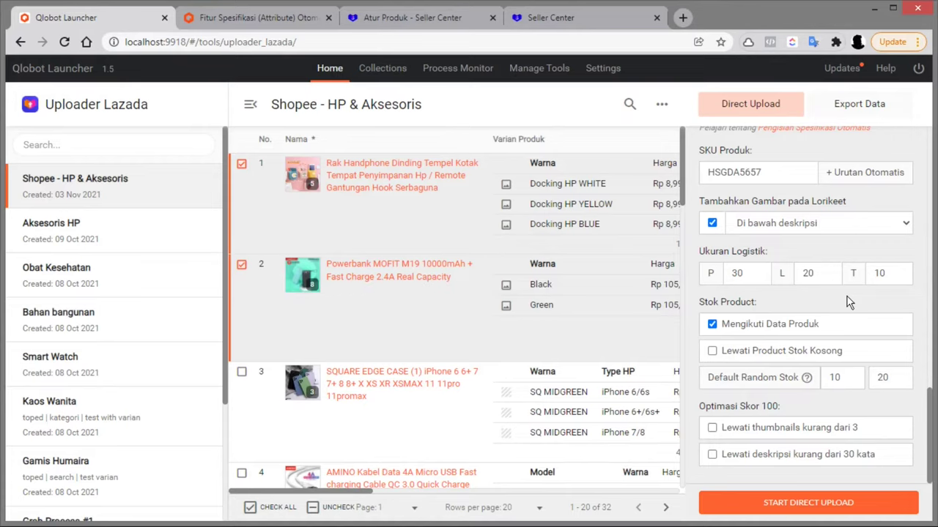
pyautogui.click(796, 336)
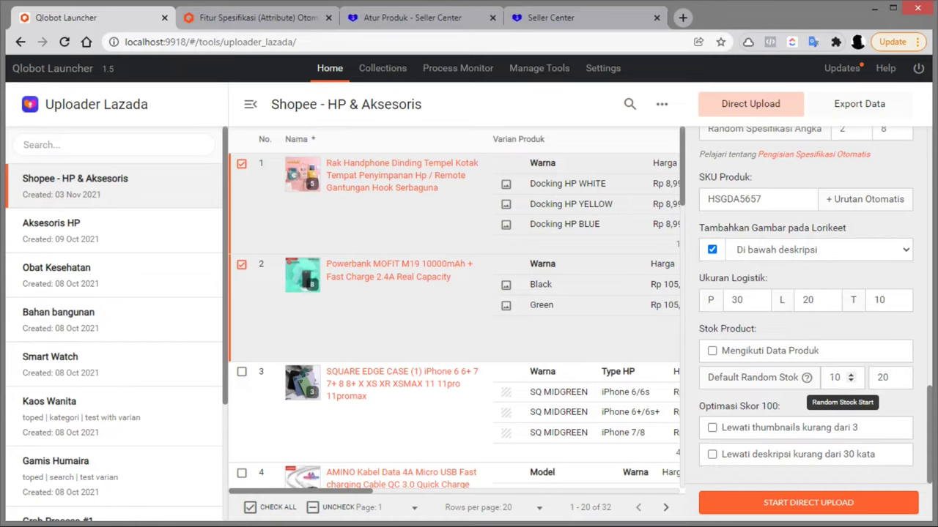
pyautogui.click(790, 355)
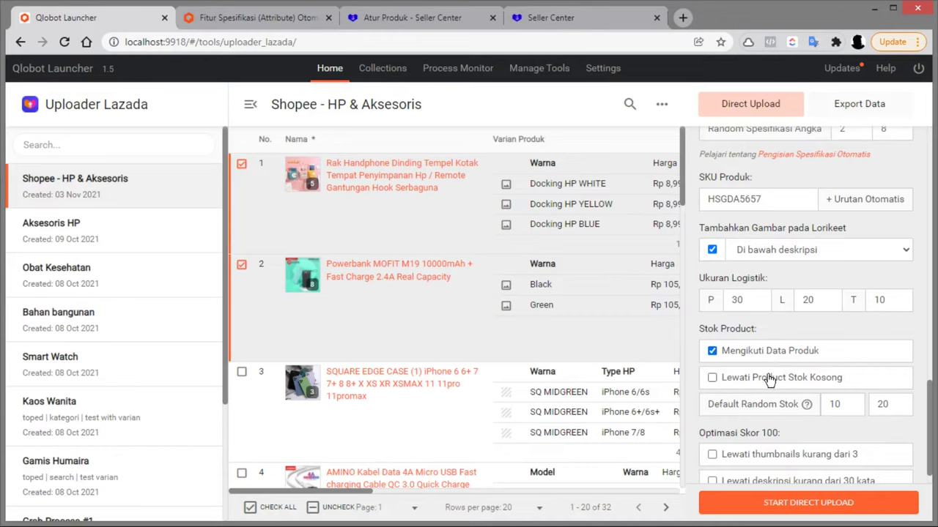
pyautogui.click(821, 382)
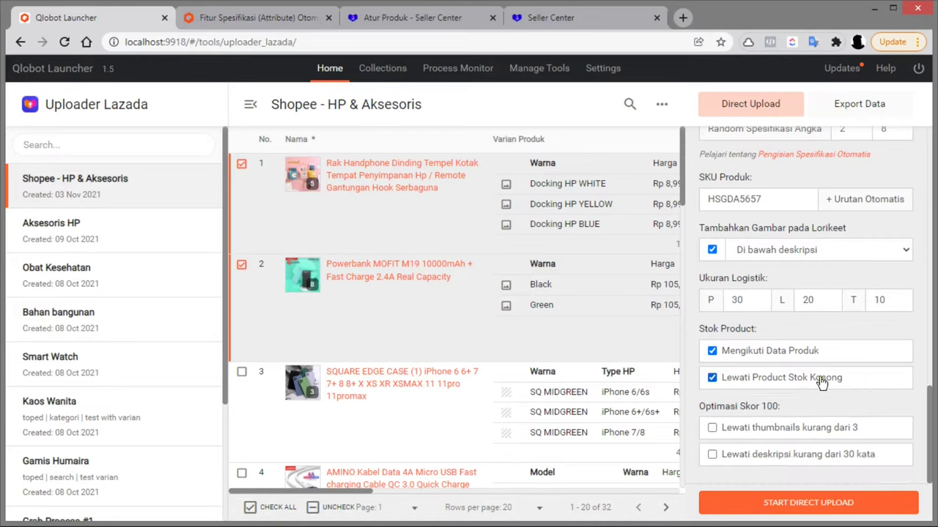
pyautogui.click(788, 432)
pyautogui.click(862, 452)
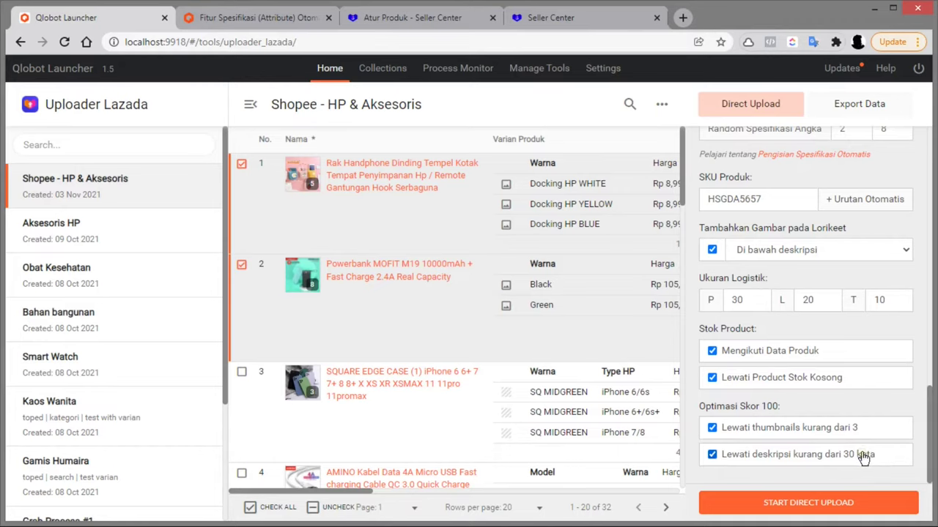
# Start the direct upload and complete the slider verification in the Lazada Seller Center login window, returning to Qlobot
pyautogui.click(843, 504)
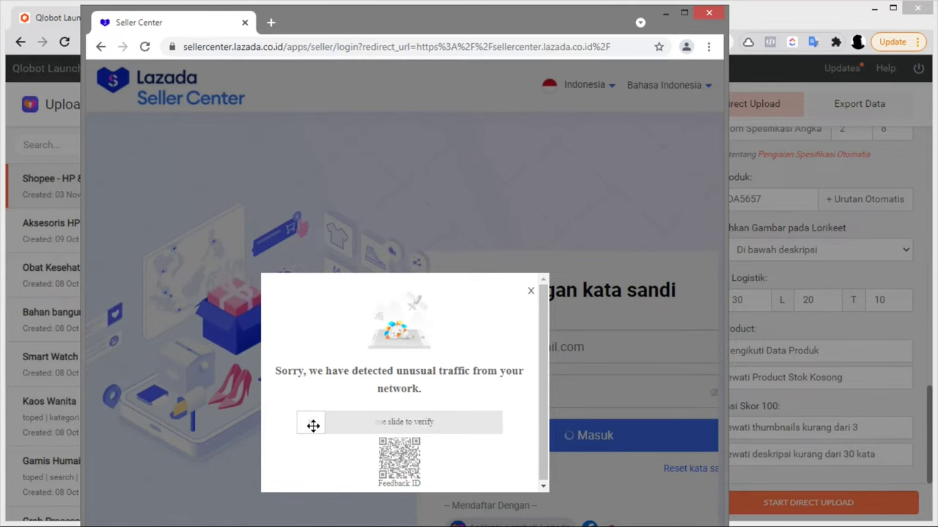
pyautogui.moveTo(313, 428); pyautogui.dragTo(505, 420)
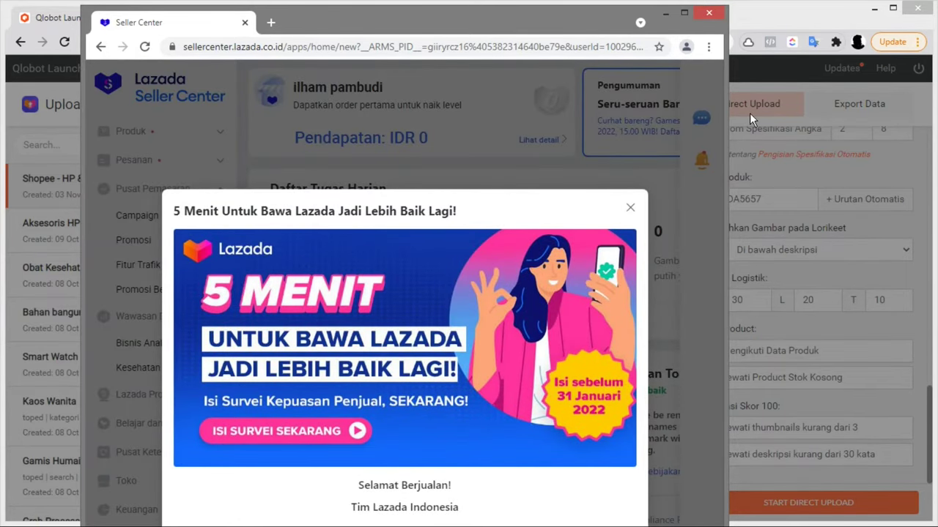
pyautogui.click(782, 21)
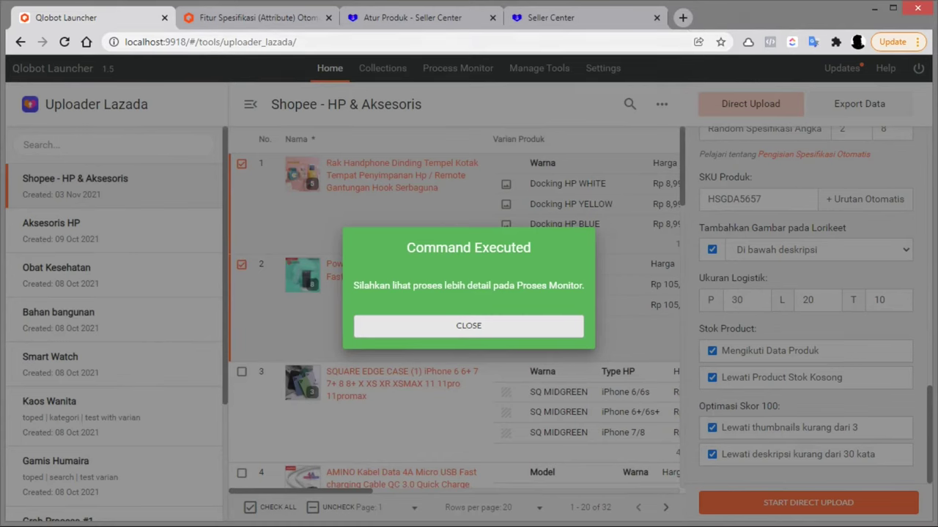
pyautogui.click(408, 328)
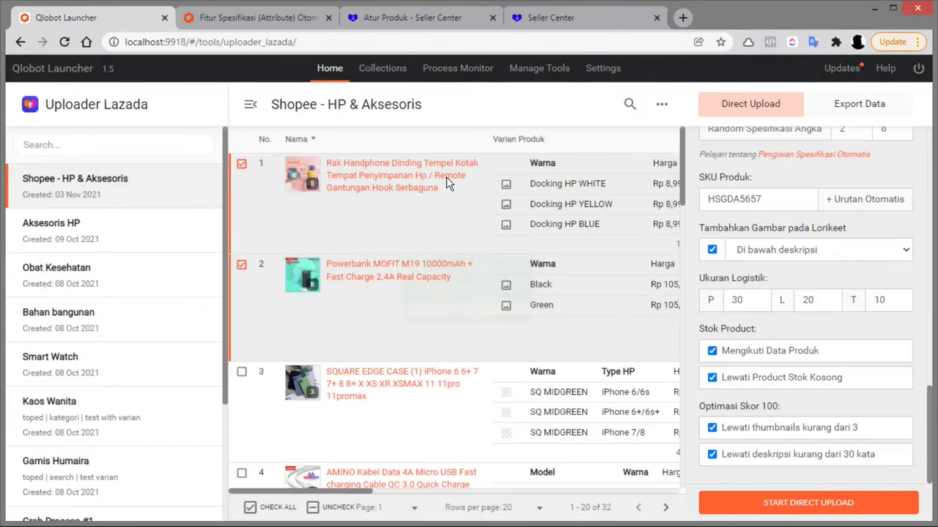
# Open the Process Monitor in a separate browser tab and resume the Upload Products Lazada process started at 06:04:19
pyautogui.rightClick(455, 75)
pyautogui.click(469, 80)
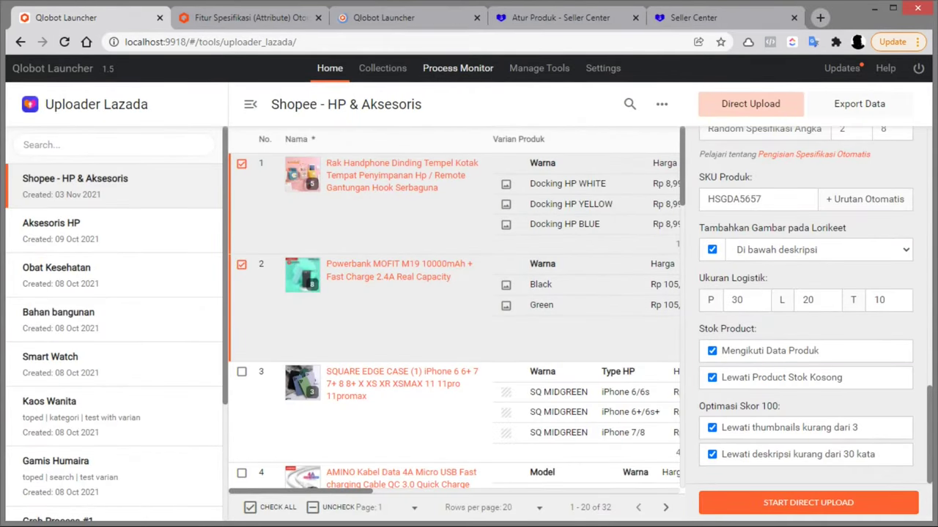
pyautogui.click(368, 20)
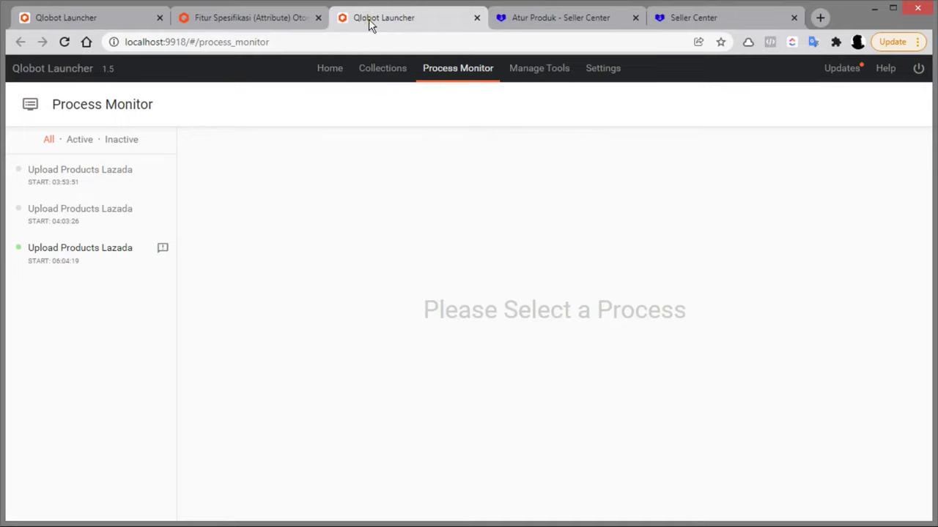
pyautogui.click(131, 269)
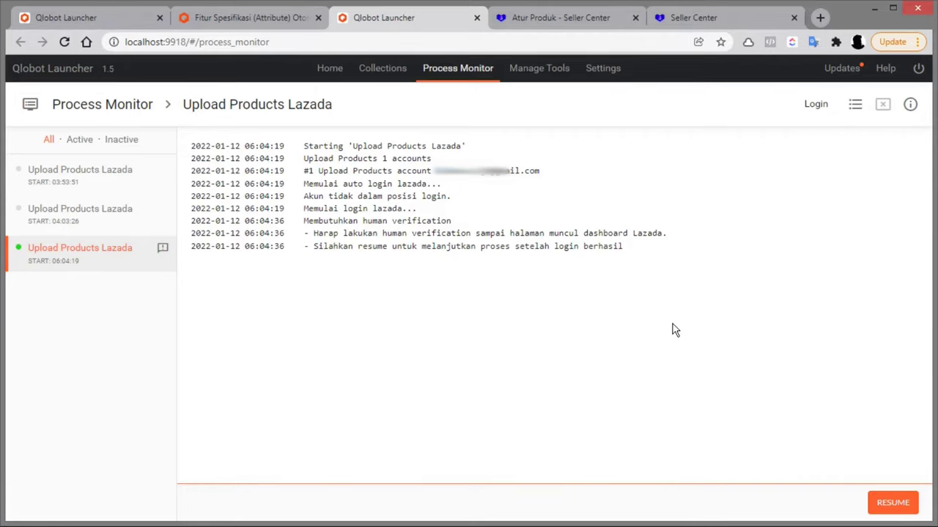
pyautogui.click(881, 507)
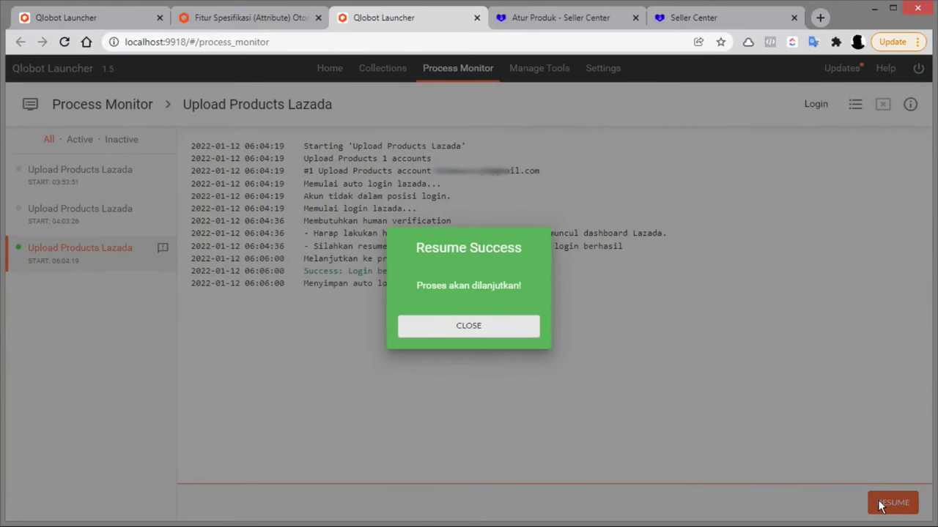
pyautogui.click(523, 334)
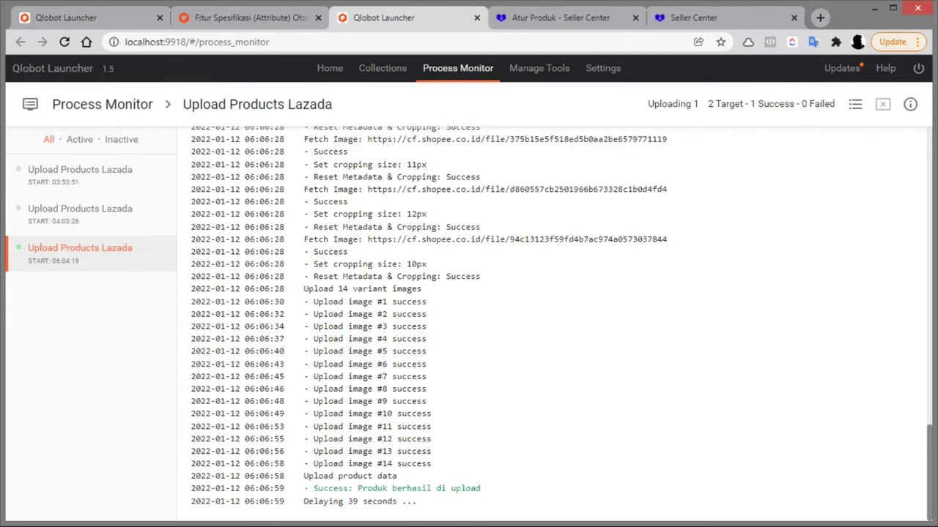
# Check the upload log's final report and reload the Atur Produk list in Lazada Seller Center to examine the uploaded products
pyautogui.moveTo(308, 489); pyautogui.dragTo(498, 491)
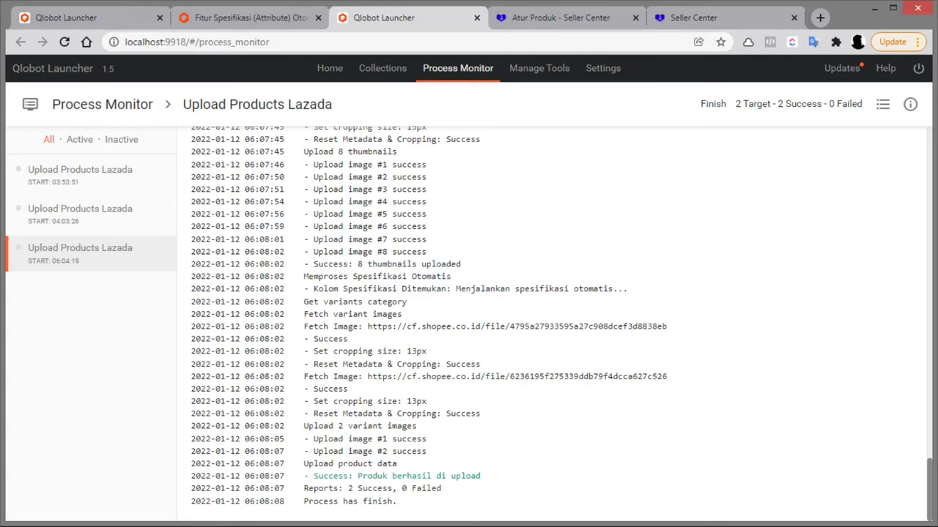
pyautogui.moveTo(347, 489); pyautogui.dragTo(444, 493)
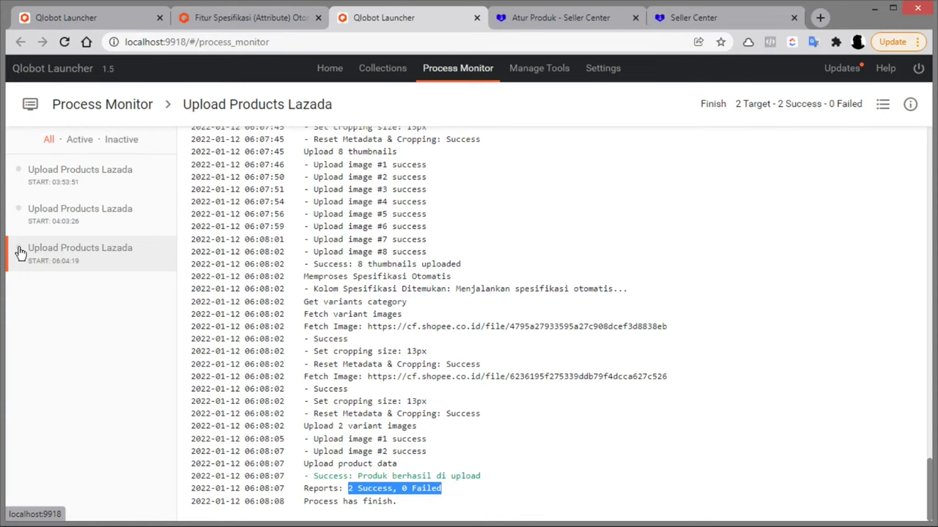
pyautogui.click(579, 19)
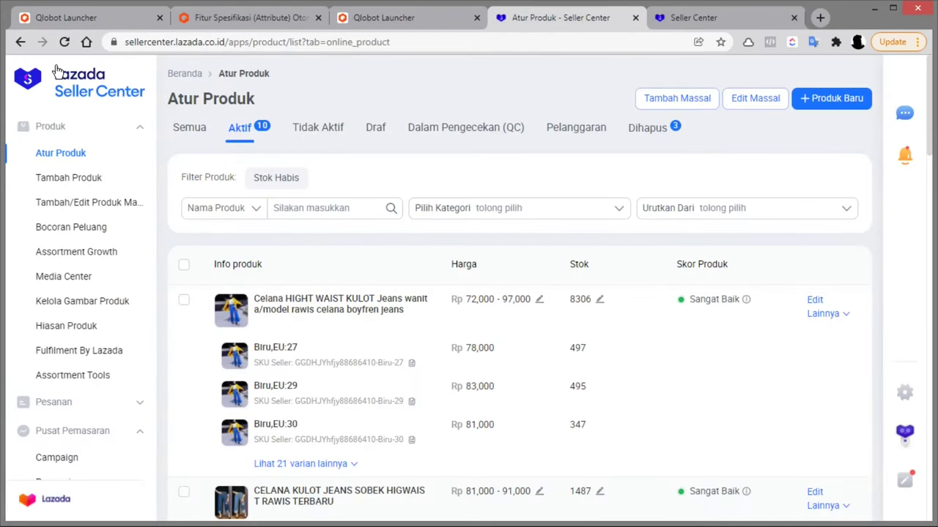
pyautogui.click(63, 44)
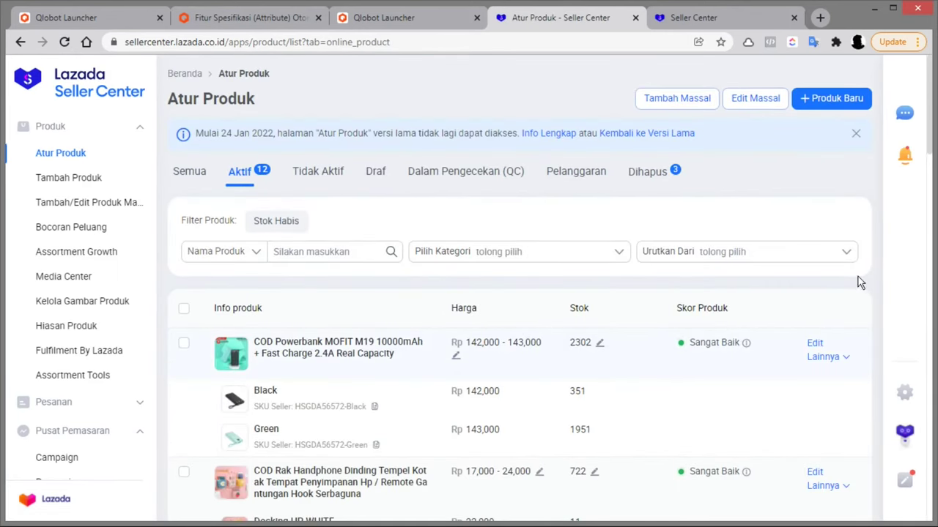
pyautogui.scroll(-2, 877, 183)
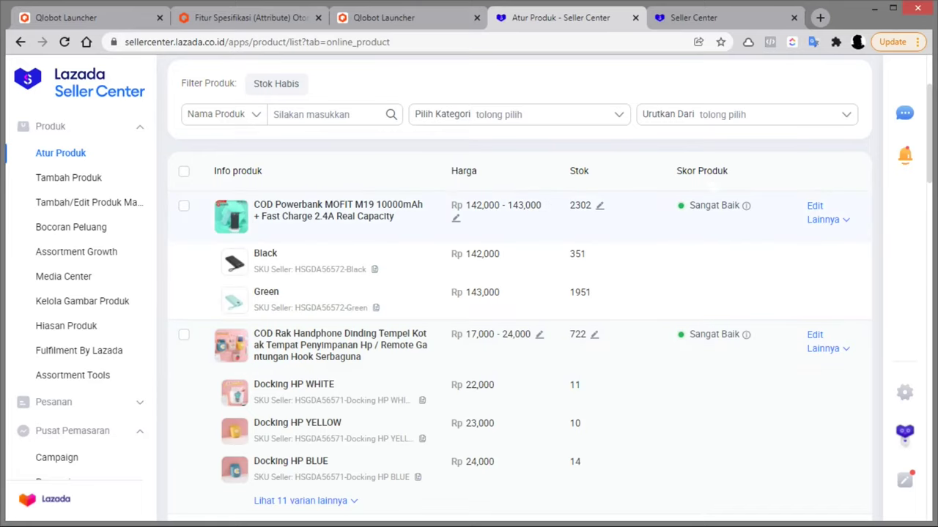
# Open the COD Powerbank MOFIT M19 product's edit page and examine its content score, variants and shipping details
pyautogui.click(813, 212)
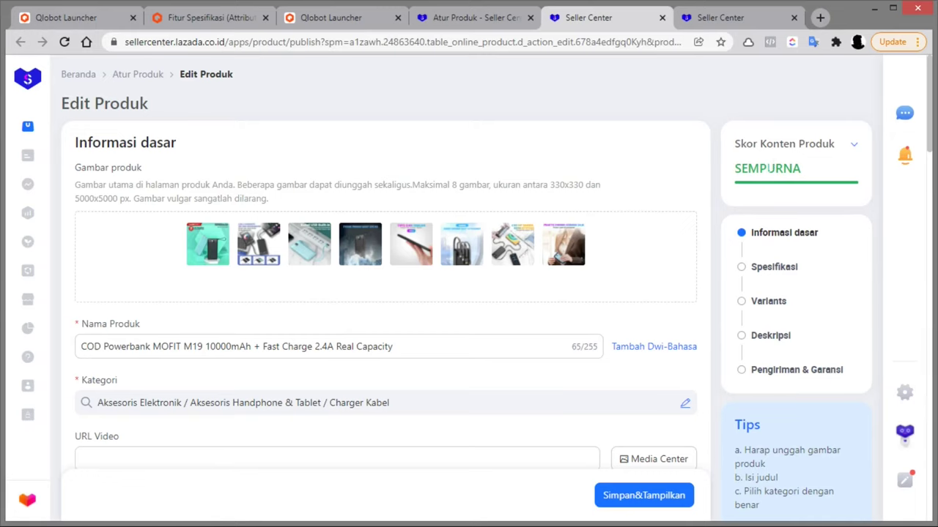
pyautogui.doubleClick(768, 168)
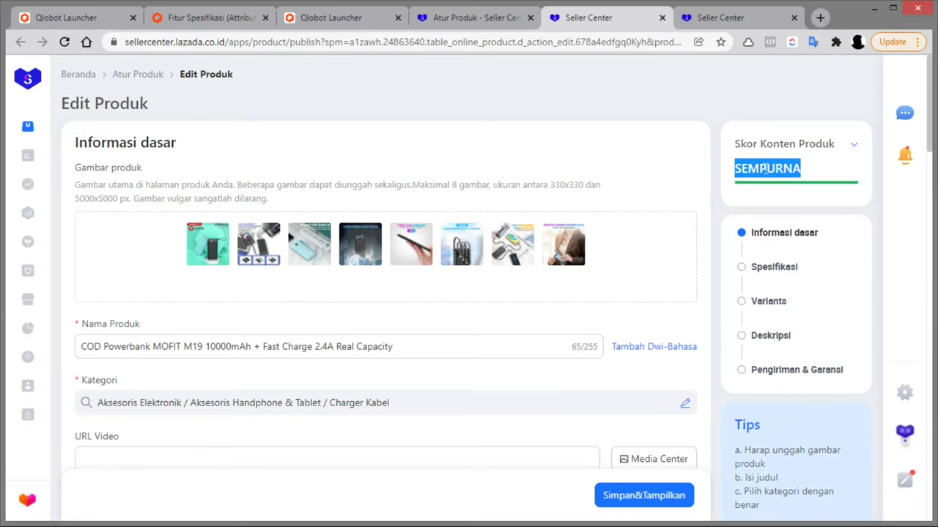
pyautogui.scroll(-9, 702, 214)
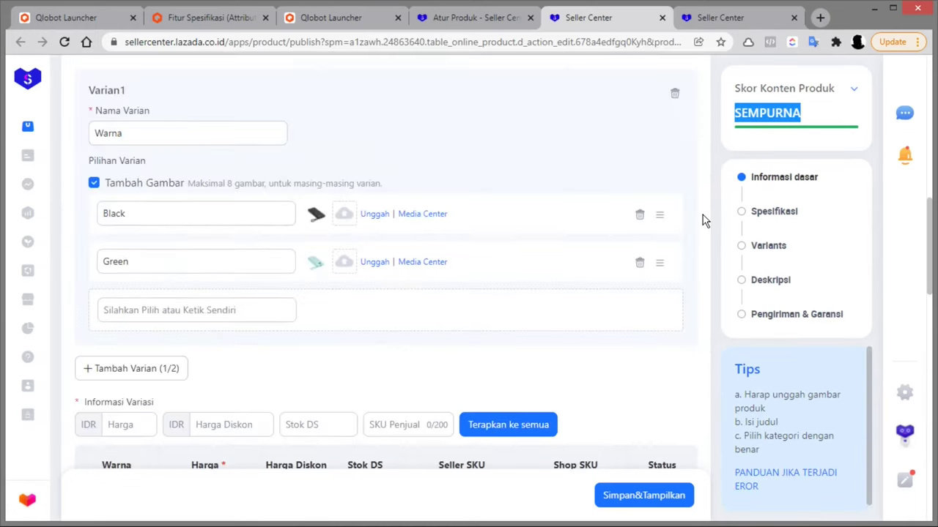
pyautogui.scroll(-15, 702, 214)
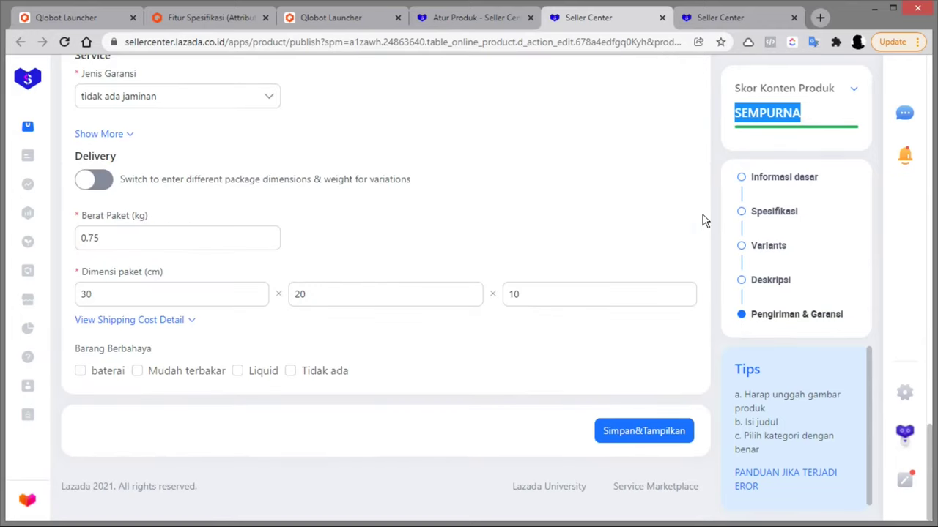